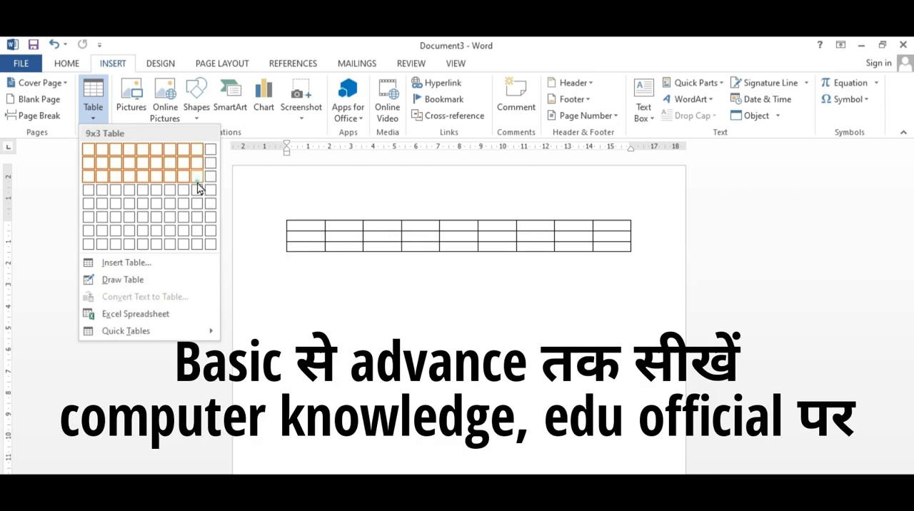
# Step: Insert a table with nine columns and three rows, and enlarge it so that its rows become taller
pyautogui.click(199, 188)
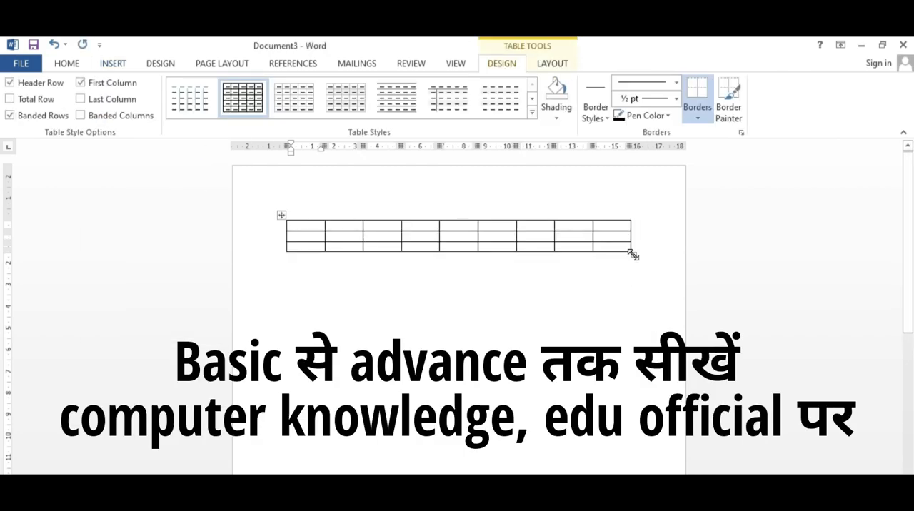
pyautogui.moveTo(633, 255); pyautogui.dragTo(635, 318)
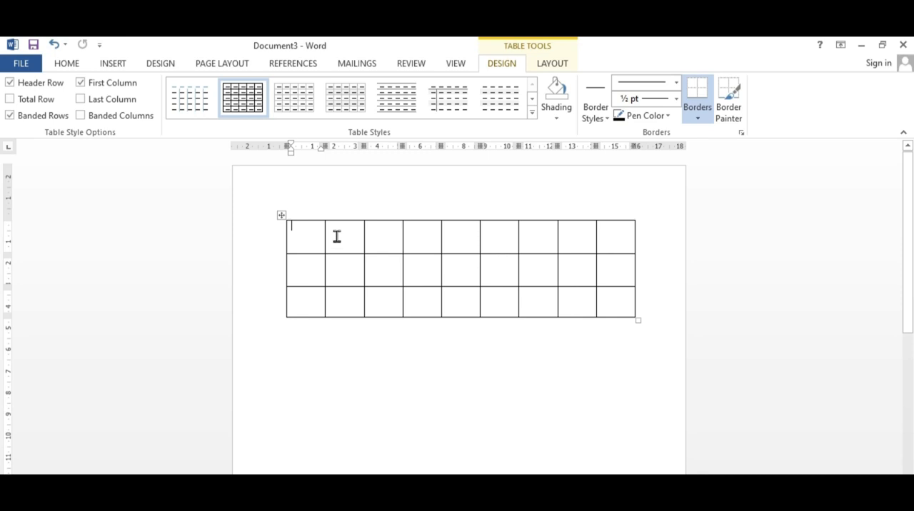
# Step: Fill the header row with name, hindi, eng, math, phy, che, ss, drawing and total
pyautogui.write('naam')
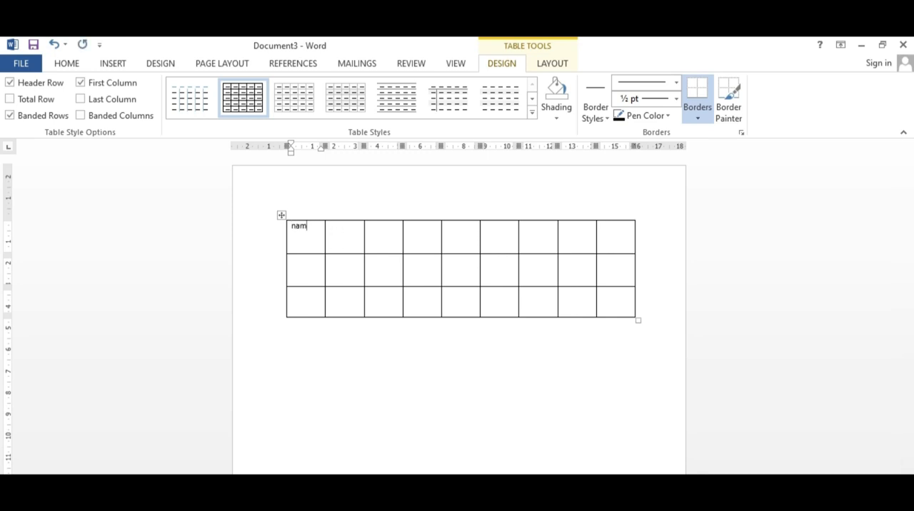
pyautogui.write('e')
pyautogui.click(336, 236)
pyautogui.write('hindi')
pyautogui.press('Tab')
pyautogui.write('en')
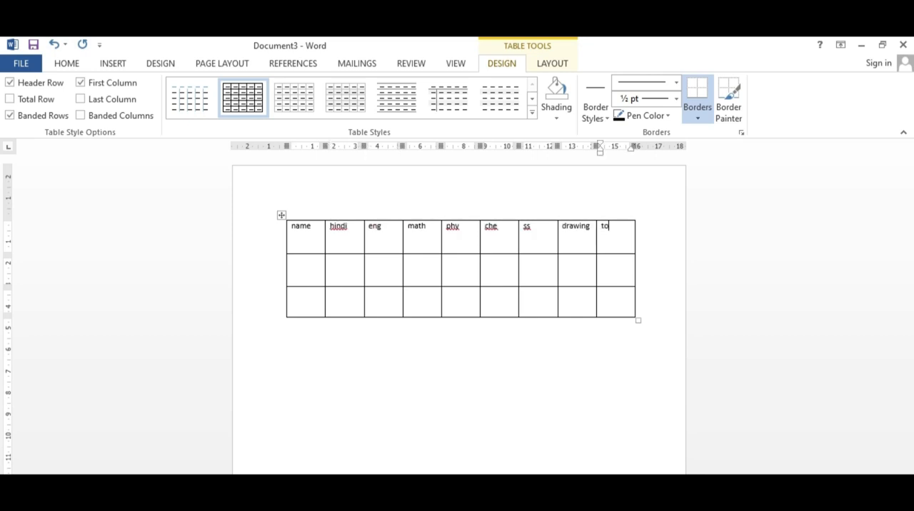
pyautogui.write('tal')
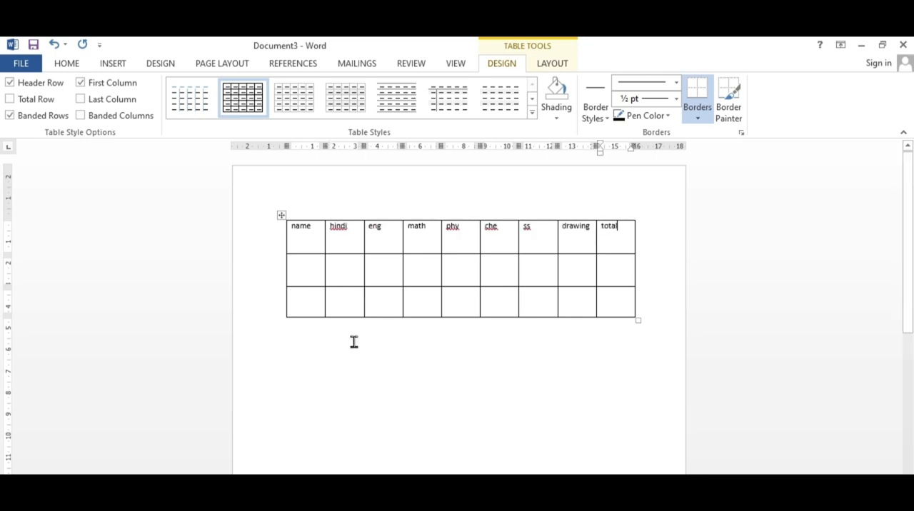
# Step: Enter the two students' first names in the name column, one in each row below the header
pyautogui.click(309, 269)
pyautogui.write('Aman')
pyautogui.press('Down')
pyautogui.write('ka')
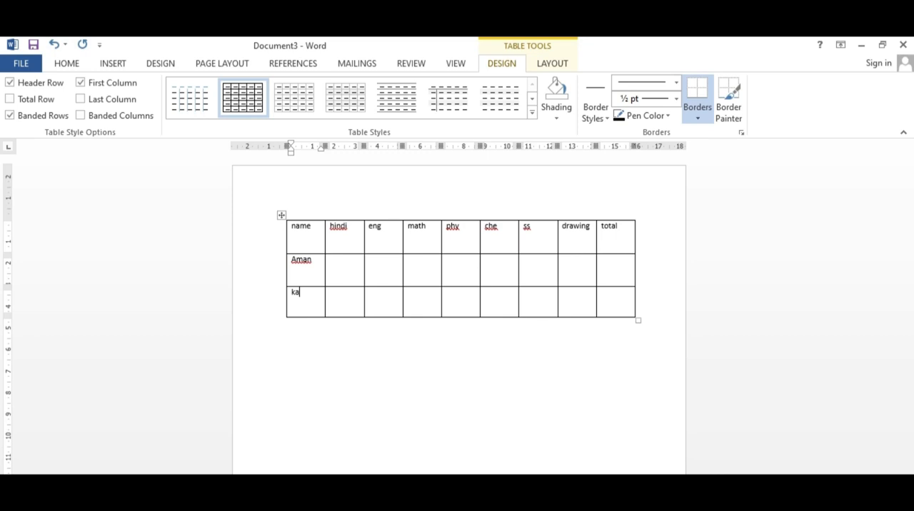
pyautogui.write('ra')
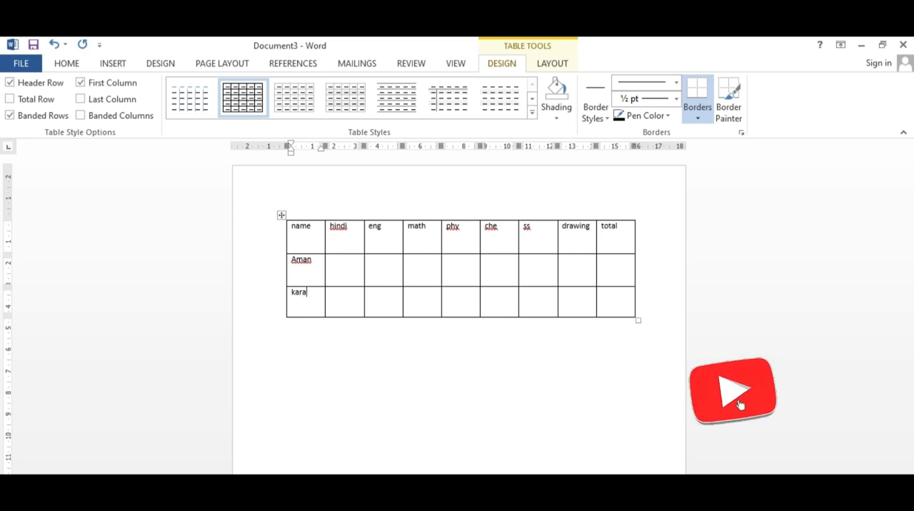
pyautogui.write('n')
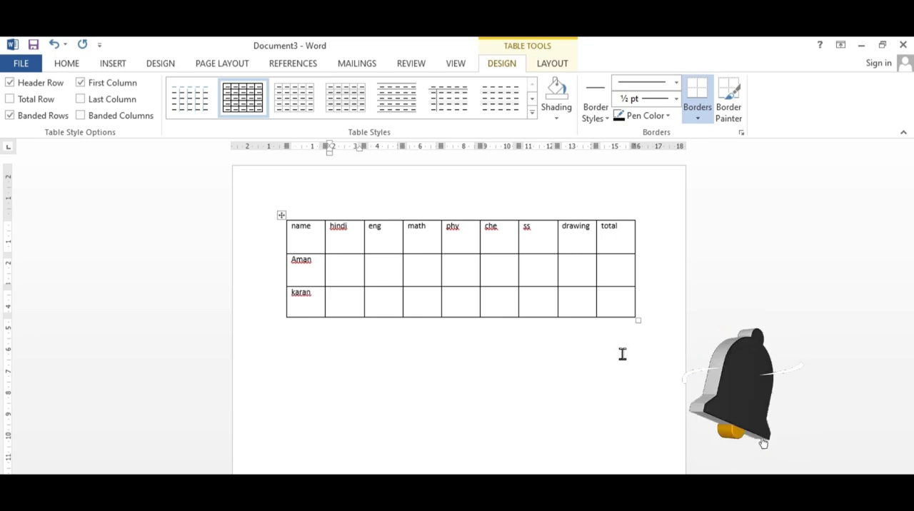
# Step: Enter subject marks 78, 78, 78, 77, 90, 56, 56 in row two and 67, 56, 89, 67, 90, 78, 67 in row three
pyautogui.press('Tab')
pyautogui.press('Up')
pyautogui.write('78')
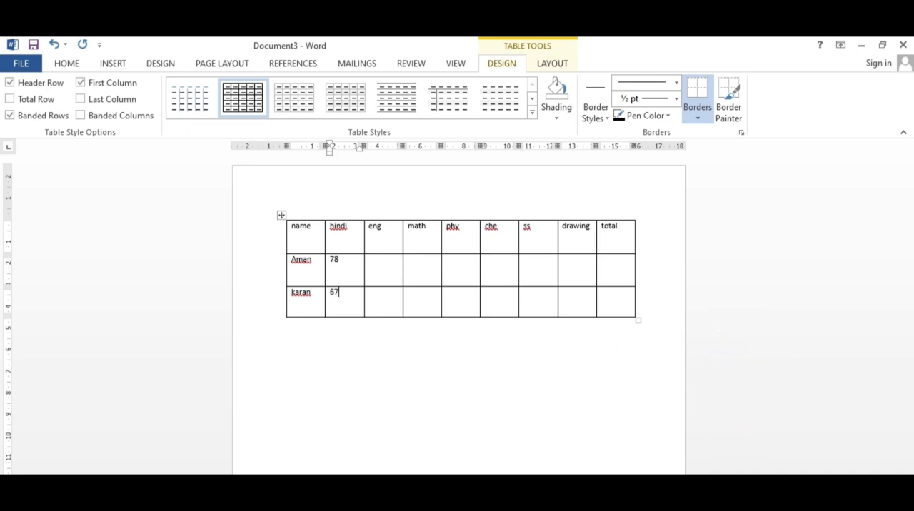
pyautogui.press('Tab')
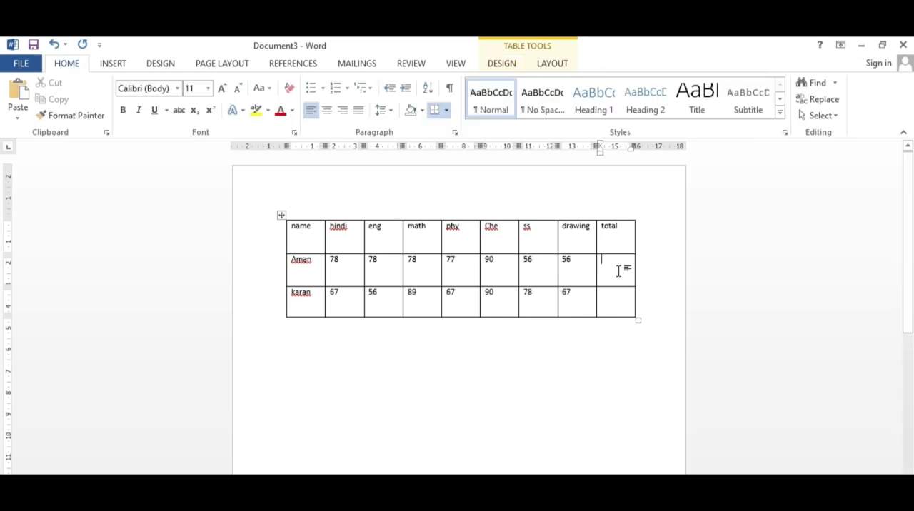
pyautogui.moveTo(619, 267); pyautogui.dragTo(613, 275)
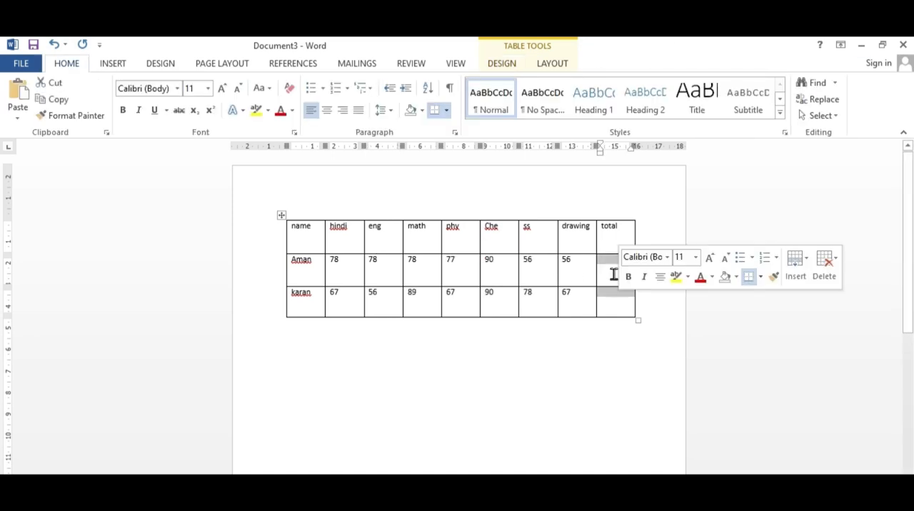
pyautogui.click(612, 269)
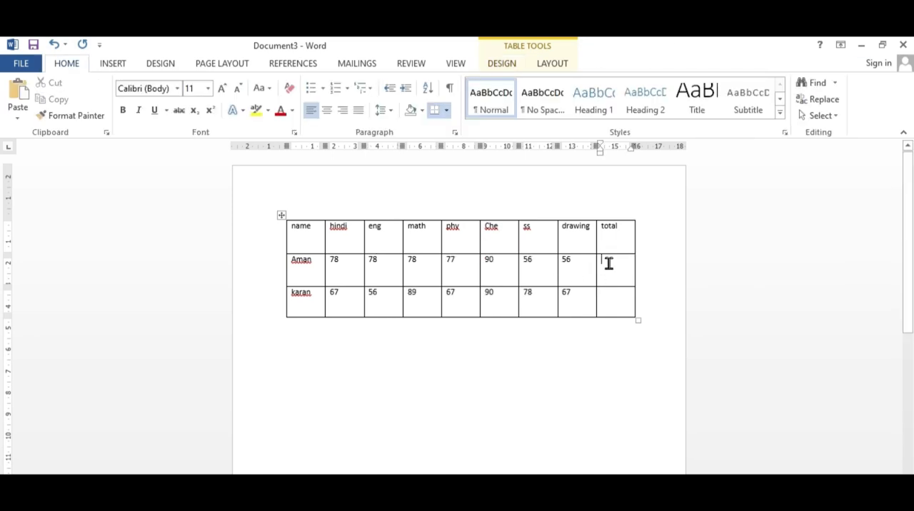
pyautogui.click(608, 264)
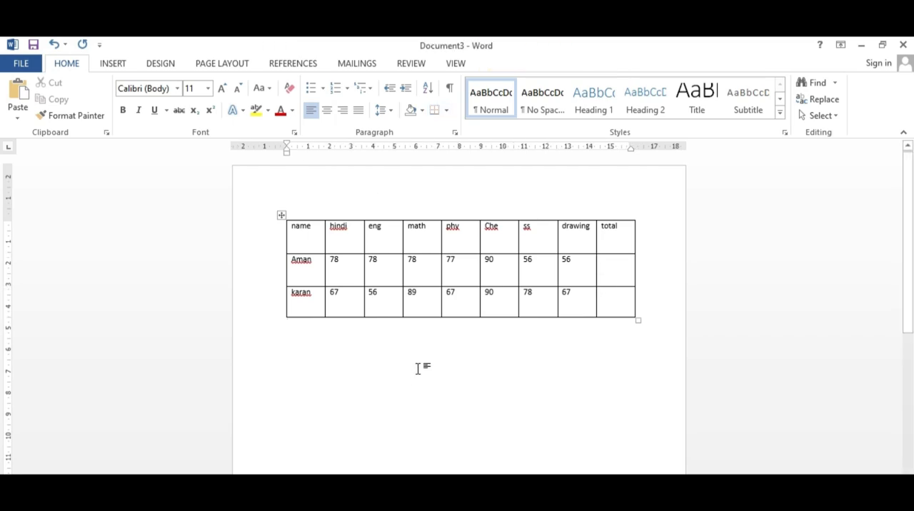
pyautogui.click(417, 369)
# Step: Enlarge the text of the table's header row and change it to a serif font
pyautogui.moveTo(294, 230); pyautogui.dragTo(637, 230)
pyautogui.click(225, 90)
pyautogui.click(225, 90)
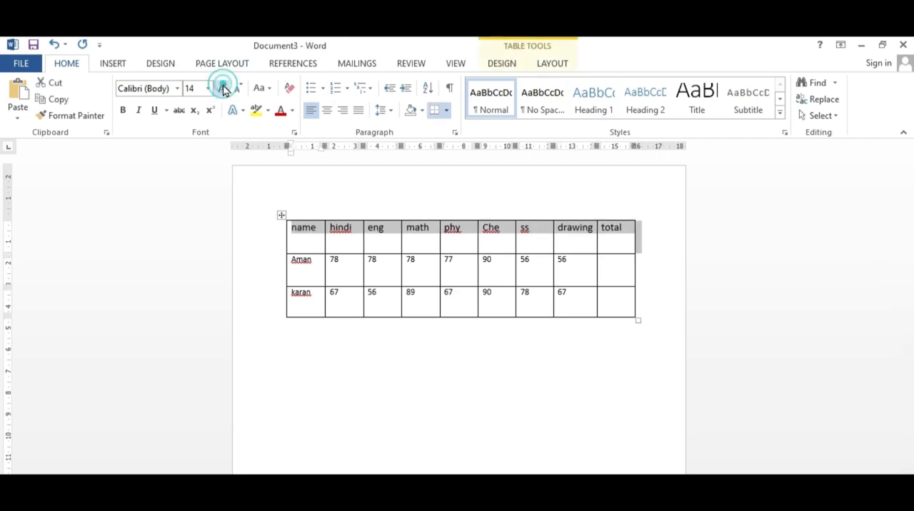
pyautogui.click(225, 90)
pyautogui.click(168, 88)
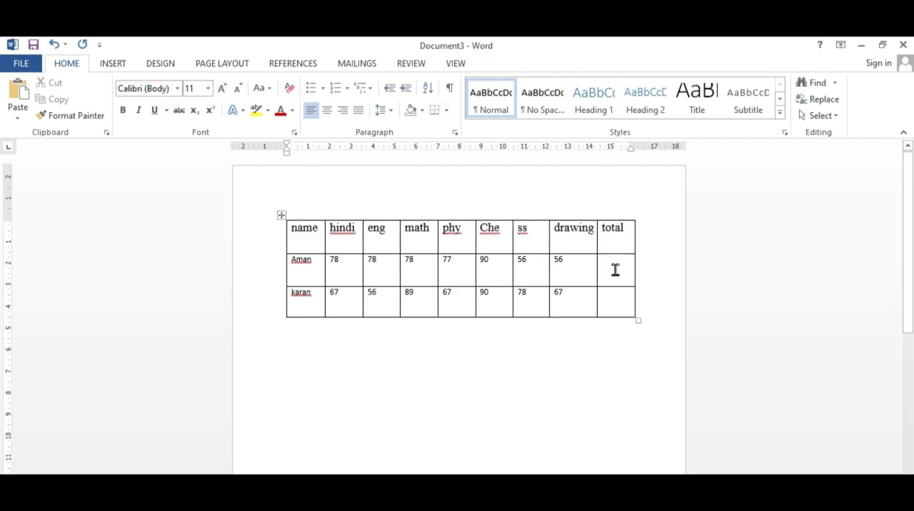
pyautogui.click(590, 262)
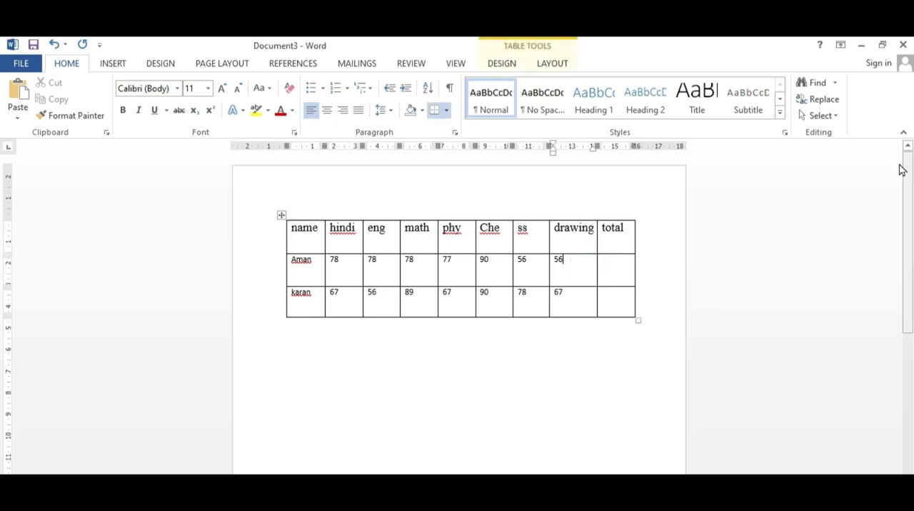
pyautogui.click(515, 63)
pyautogui.click(555, 66)
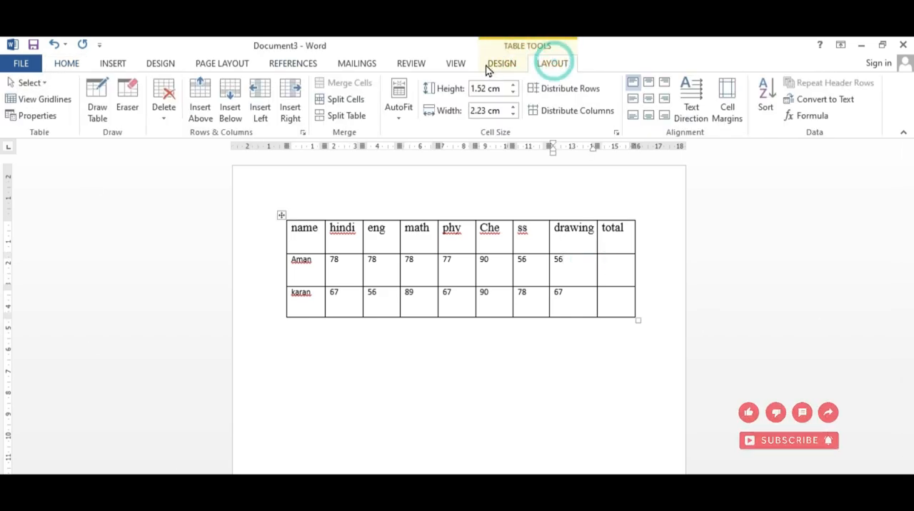
pyautogui.click(504, 65)
pyautogui.click(555, 66)
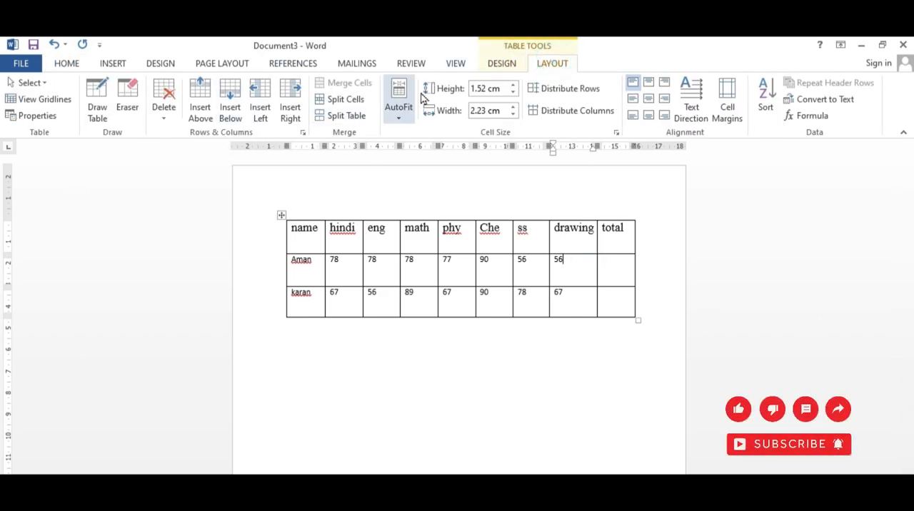
pyautogui.click(502, 65)
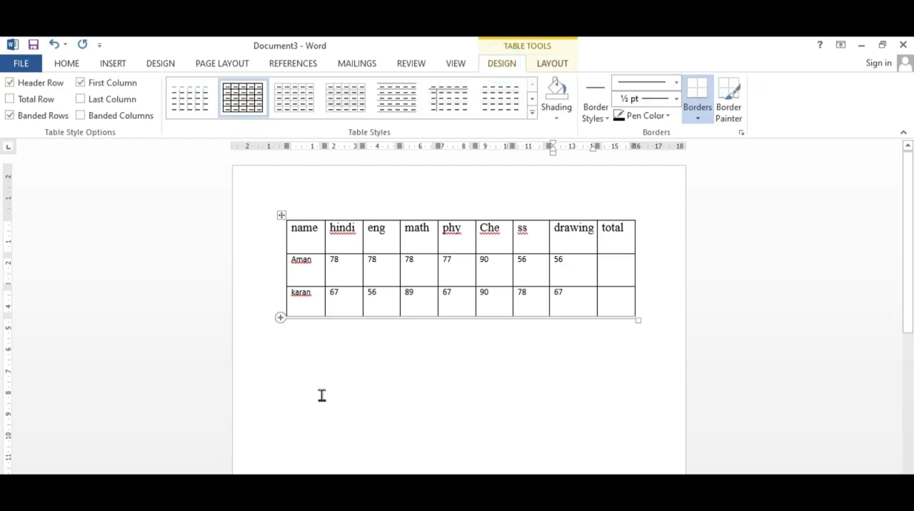
pyautogui.click(281, 216)
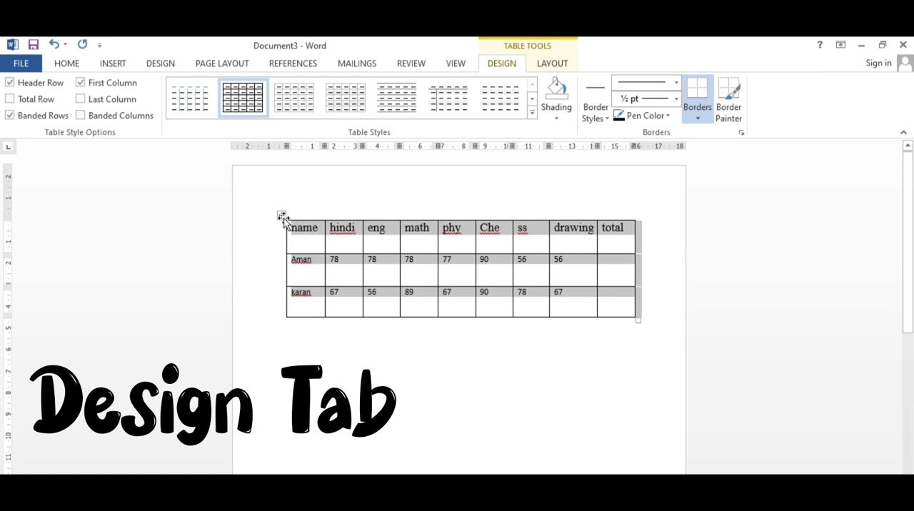
pyautogui.click(81, 85)
pyautogui.click(81, 84)
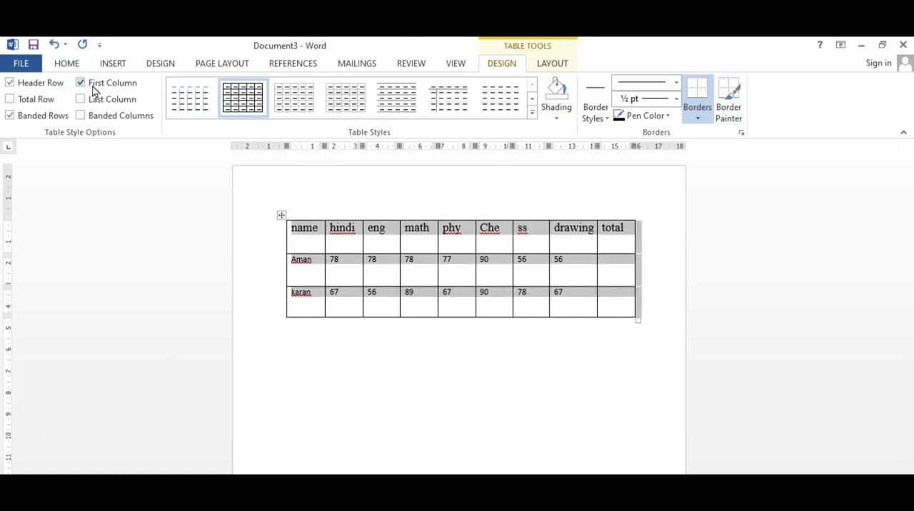
pyautogui.click(557, 118)
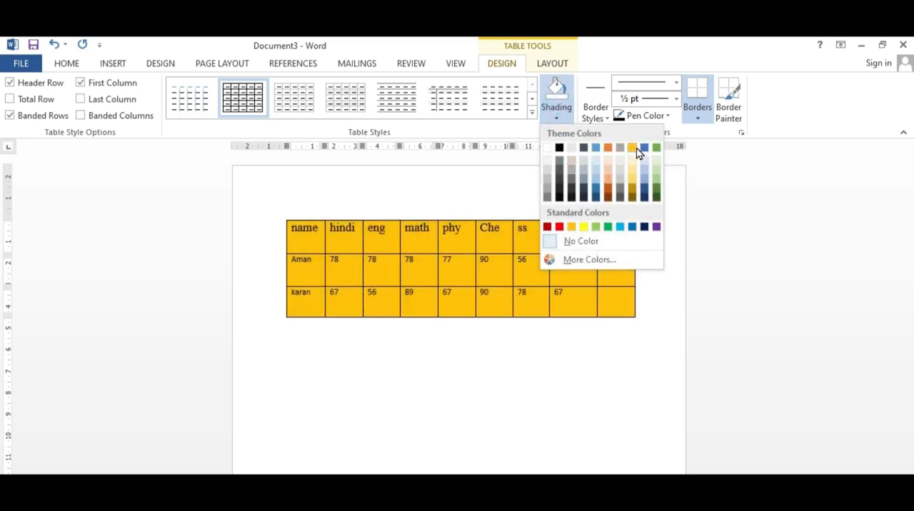
pyautogui.click(346, 330)
# Step: Shade the table's header row with the orange theme color
pyautogui.click(321, 240)
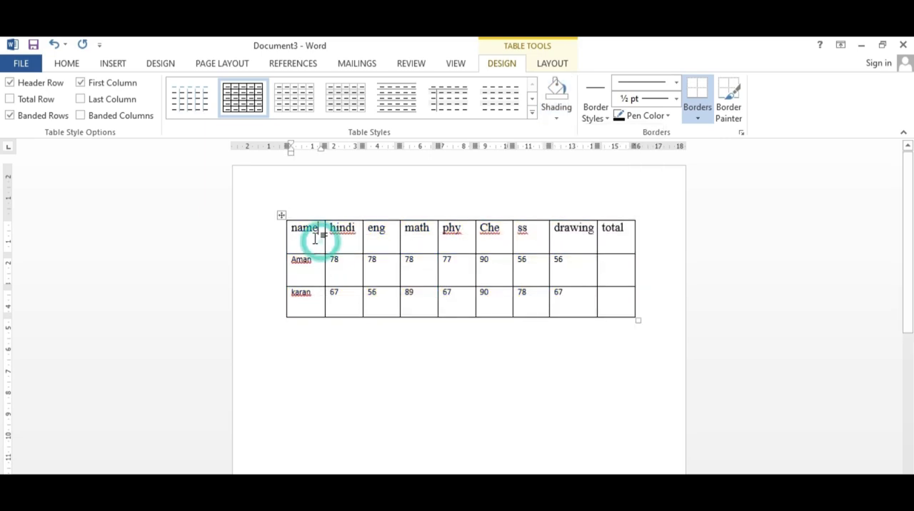
pyautogui.moveTo(292, 231)
pyautogui.mouseDown()
pyautogui.moveTo(597, 245)
pyautogui.moveTo(636, 238)
pyautogui.mouseUp()
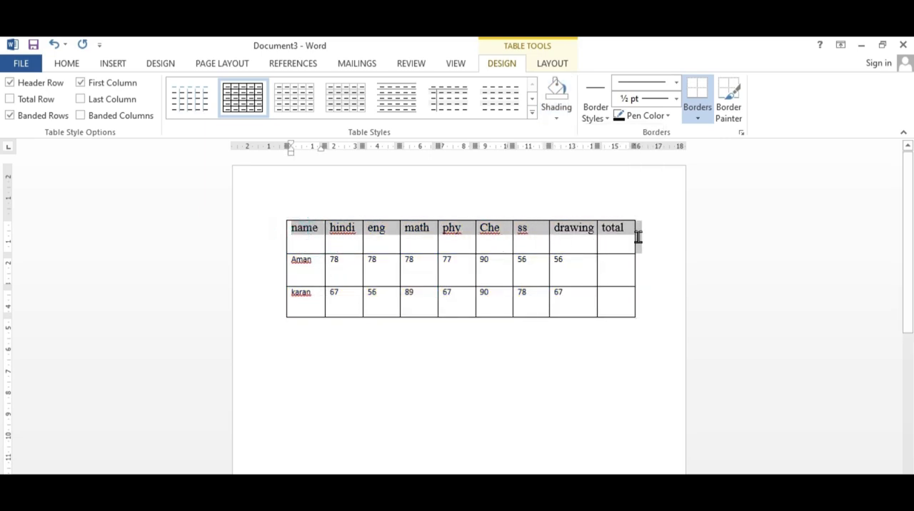
pyautogui.click(558, 120)
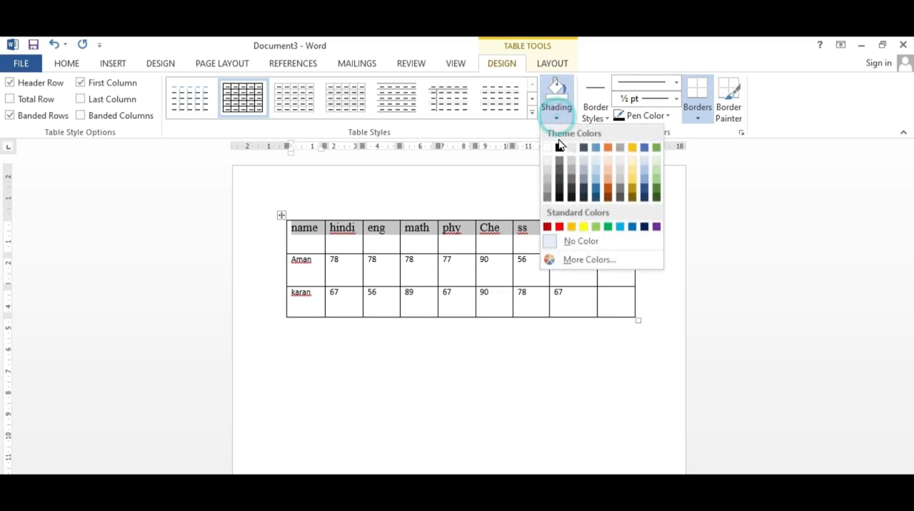
pyautogui.click(614, 151)
pyautogui.click(319, 292)
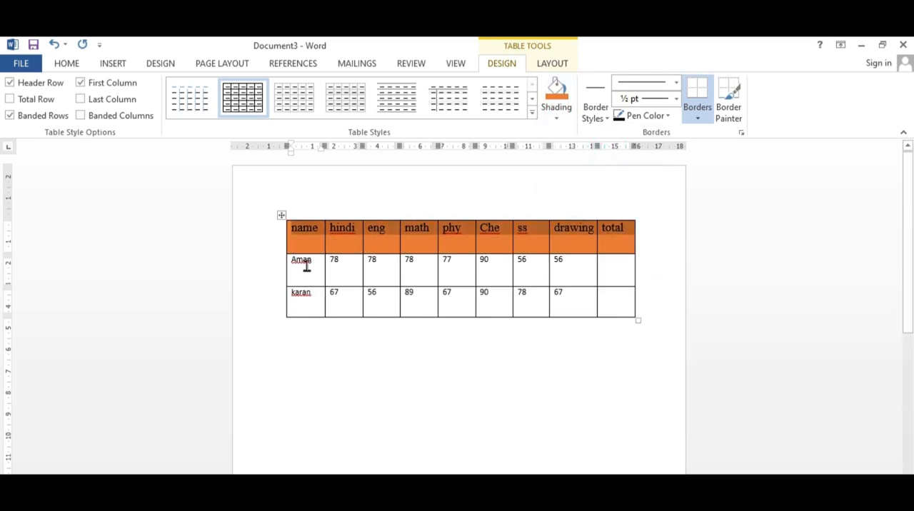
# Step: Shade the first student's row light green and the second student's row blue
pyautogui.moveTo(307, 265)
pyautogui.mouseDown()
pyautogui.moveTo(519, 273)
pyautogui.moveTo(608, 265)
pyautogui.mouseUp()
pyautogui.click(557, 118)
pyautogui.click(659, 162)
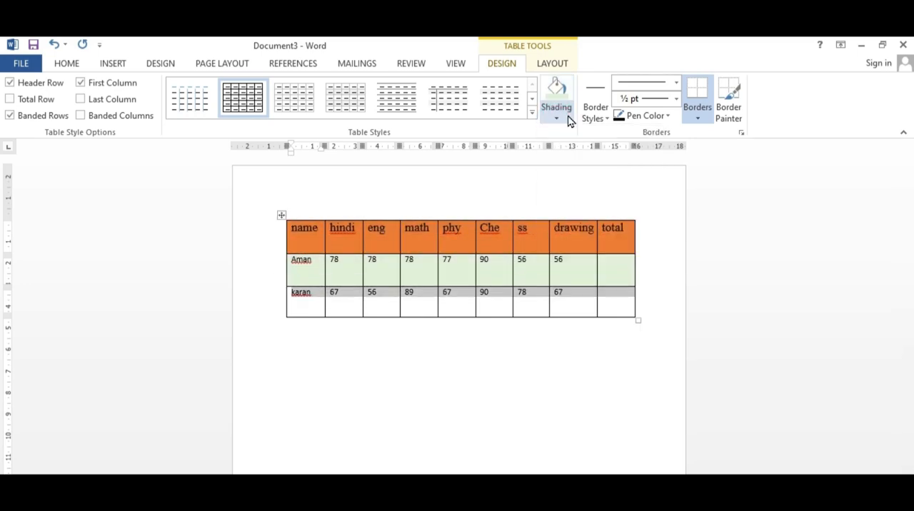
pyautogui.click(569, 120)
pyautogui.click(599, 151)
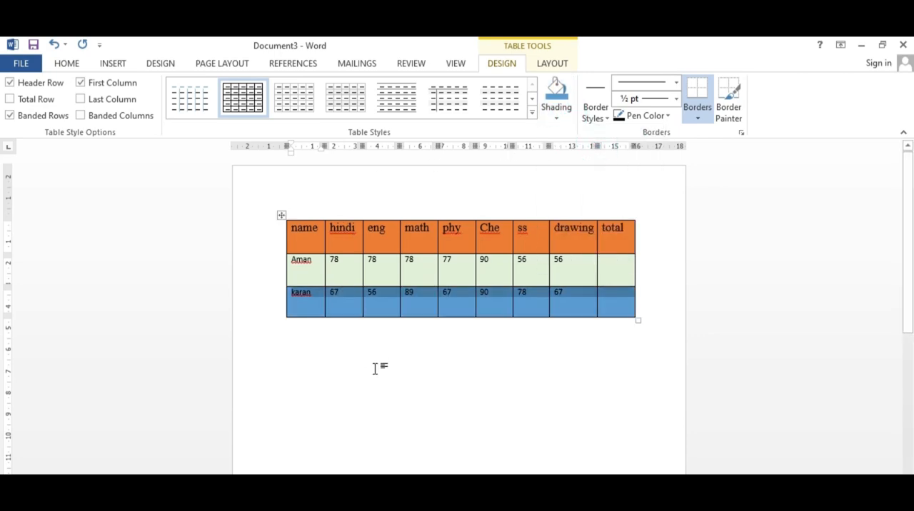
pyautogui.click(375, 368)
# Step: Apply the Plain Table 3 style to the marks table
pyautogui.click(472, 299)
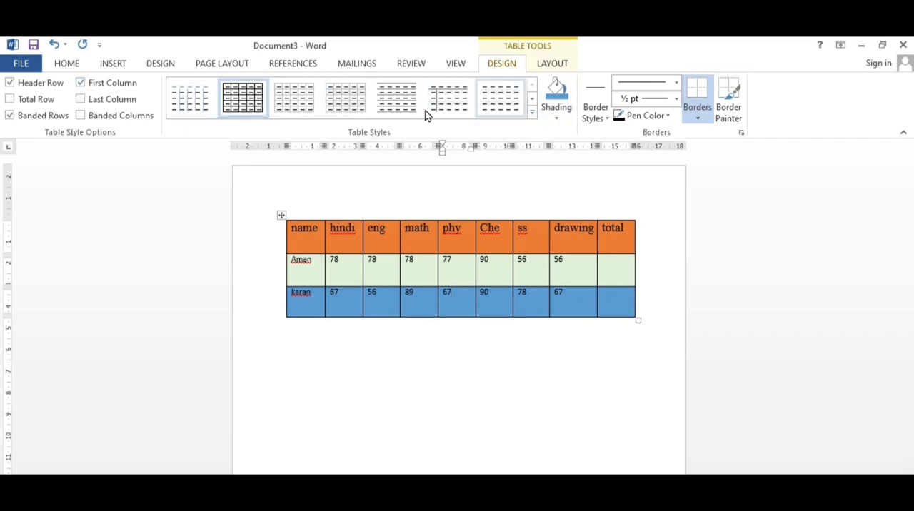
pyautogui.click(80, 83)
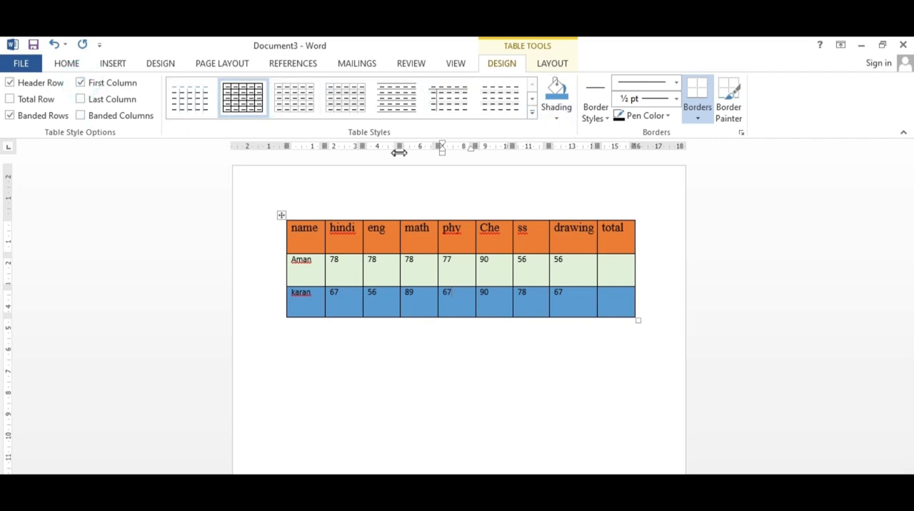
pyautogui.click(439, 107)
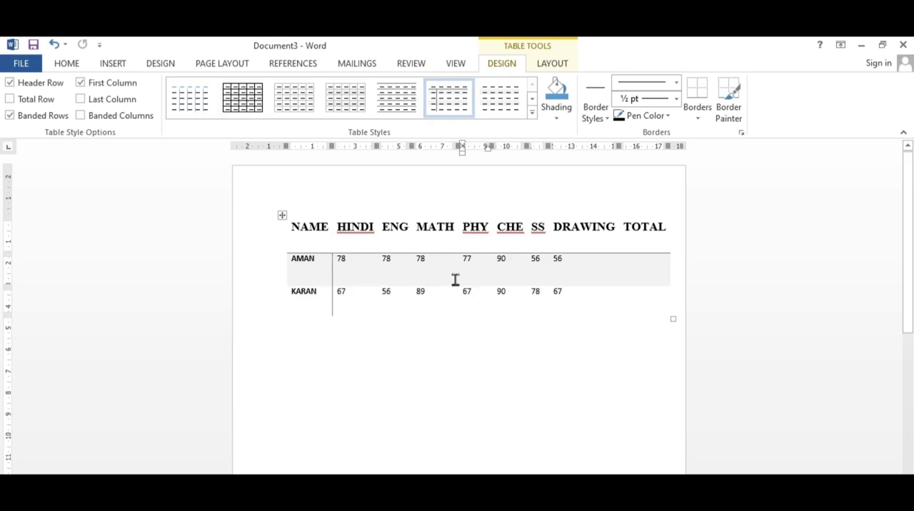
# Step: Turn off First Column, turn on Last Column and Banded Columns, and apply the plain style that follows Plain Table 3 to the whole table
pyautogui.click(283, 216)
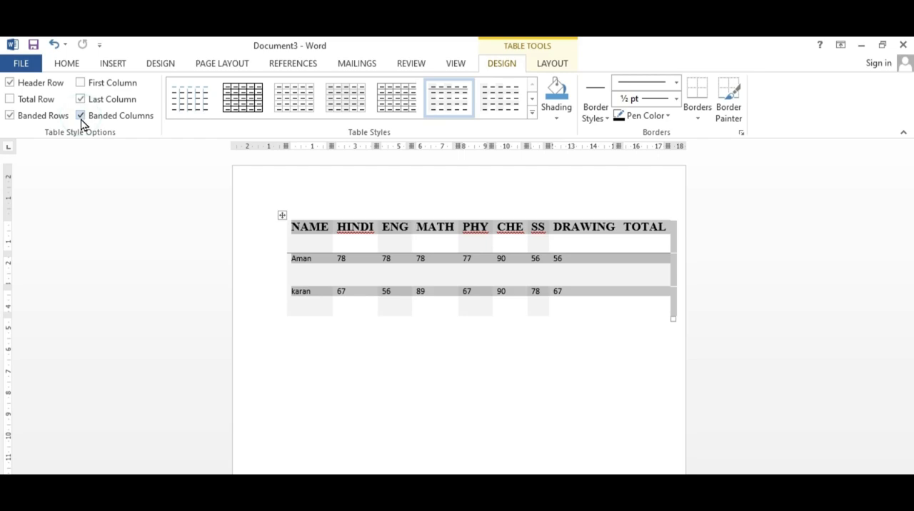
pyautogui.click(503, 109)
pyautogui.click(453, 334)
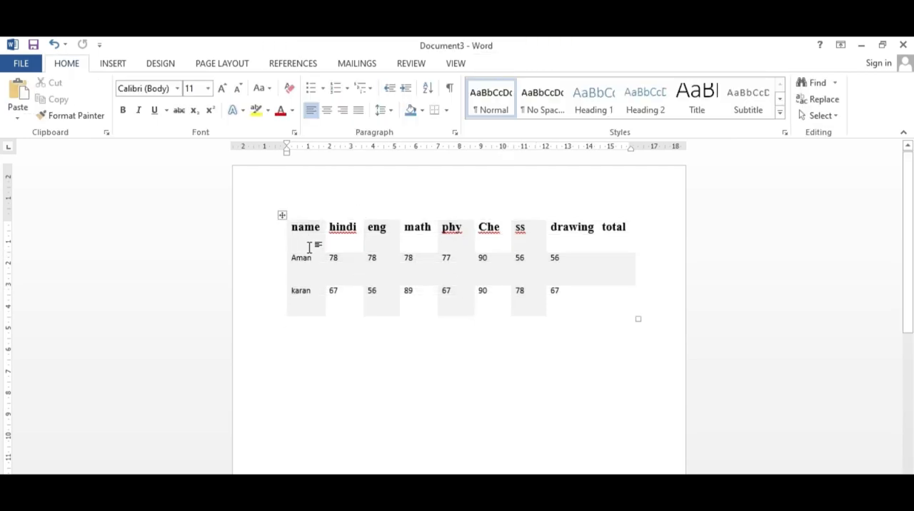
# Step: Turn off the Banded Rows, Banded Columns, Last Column and Header Row style options for the whole table
pyautogui.click(282, 216)
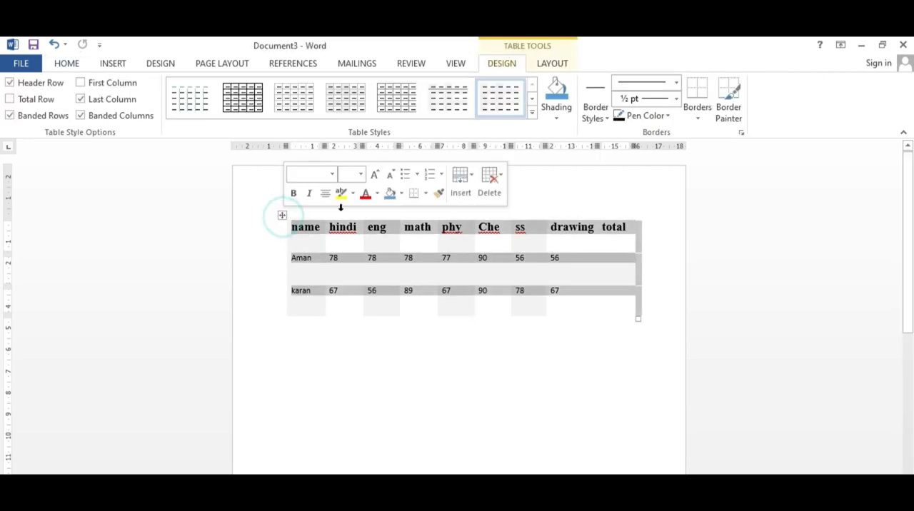
pyautogui.click(10, 116)
pyautogui.click(10, 116)
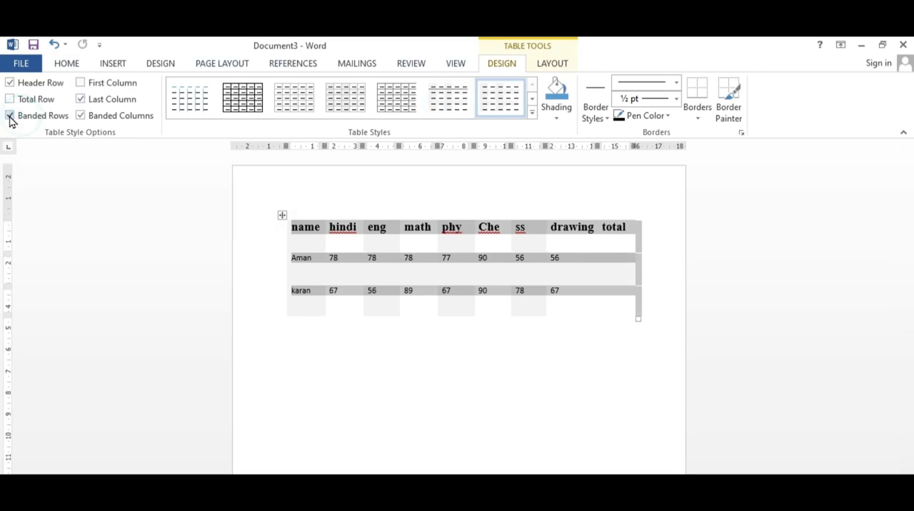
pyautogui.click(10, 117)
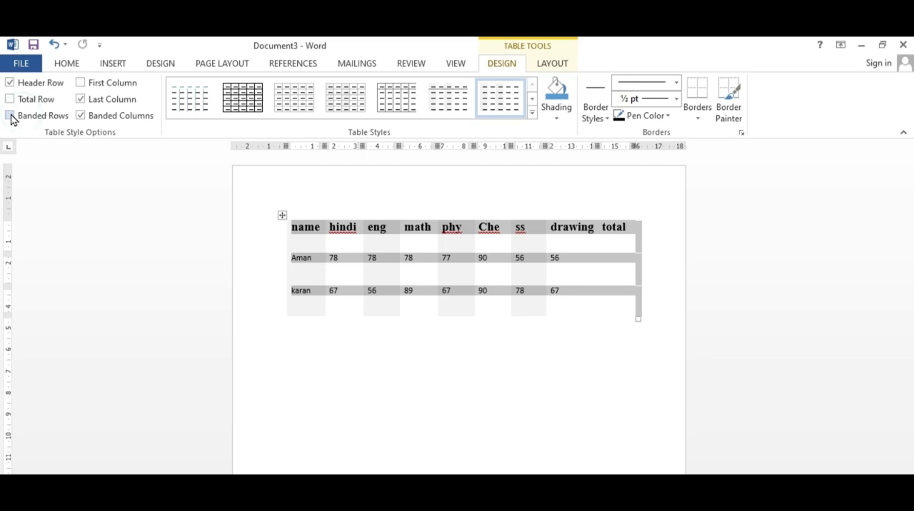
pyautogui.click(80, 117)
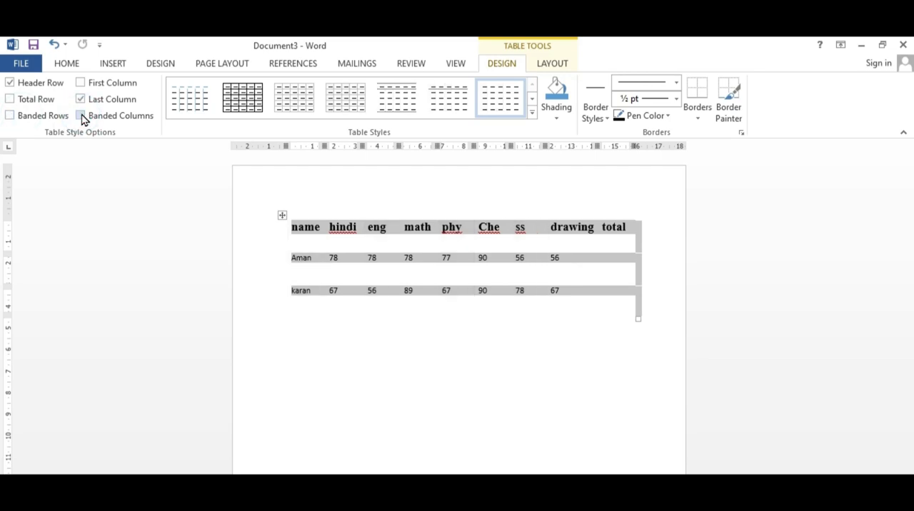
pyautogui.click(81, 100)
pyautogui.click(10, 83)
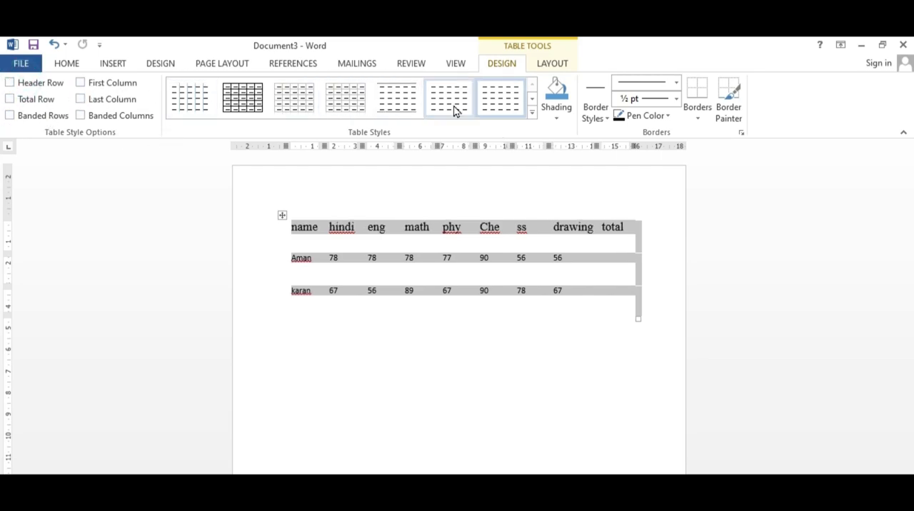
# Step: Apply the green style from the fourth row of the Grid Tables styles to the whole marks table
pyautogui.click(532, 113)
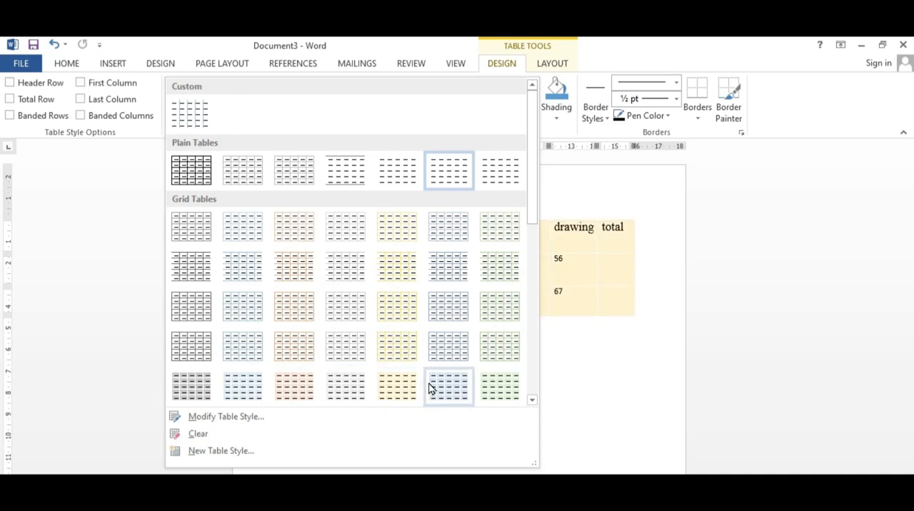
pyautogui.click(491, 357)
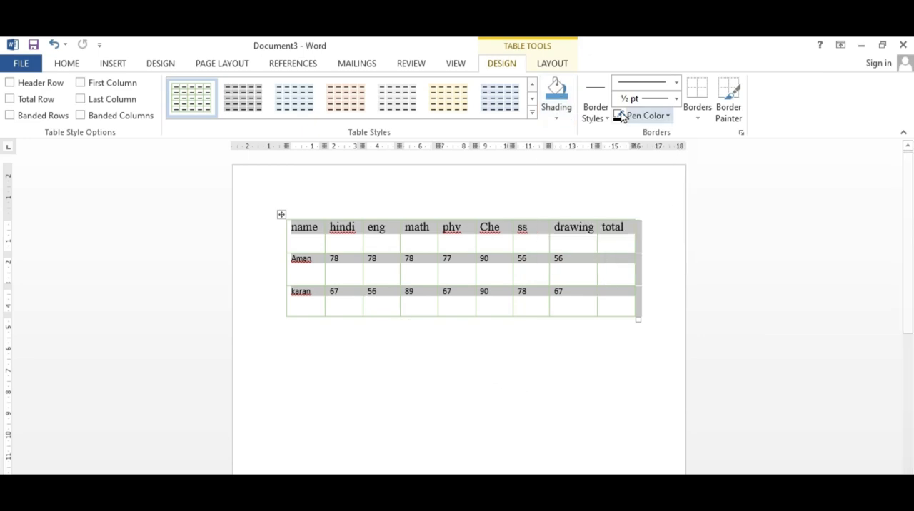
pyautogui.click(484, 380)
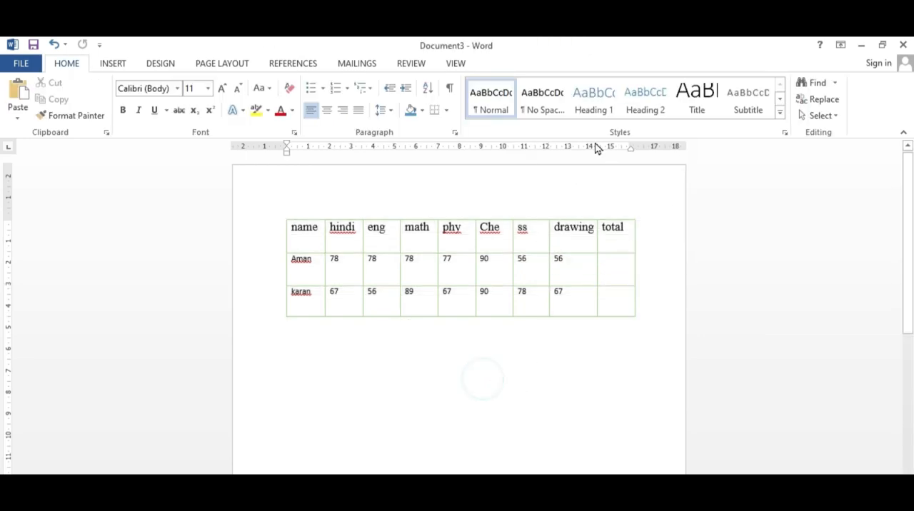
# Step: Set the pen color for new table borders to red and the line weight to 3 pt
pyautogui.click(306, 231)
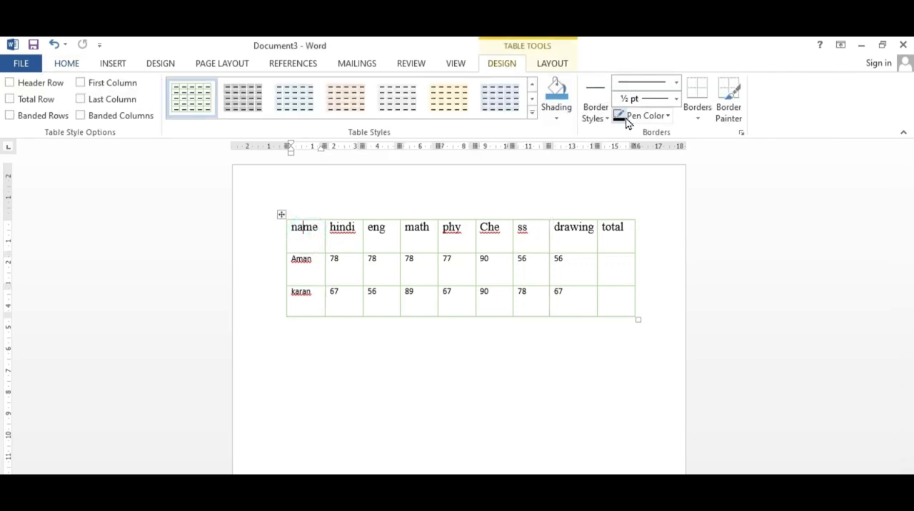
pyautogui.click(669, 116)
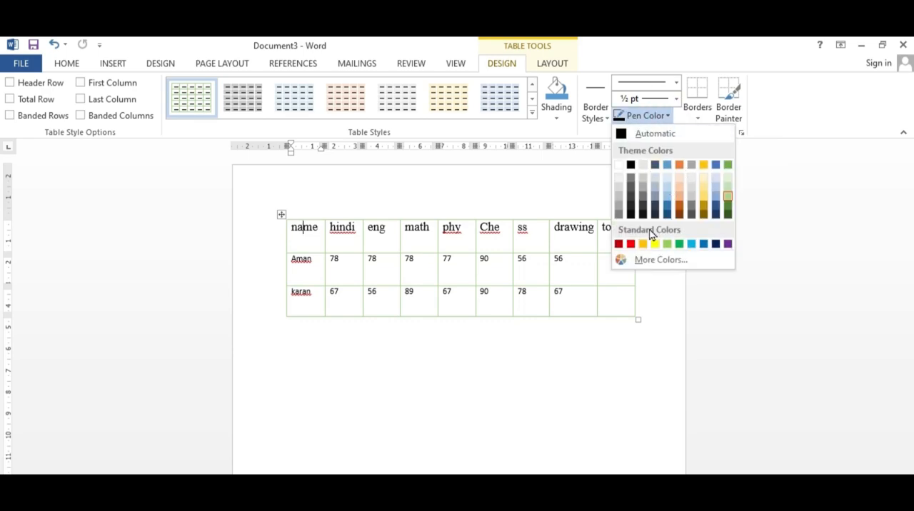
pyautogui.click(633, 245)
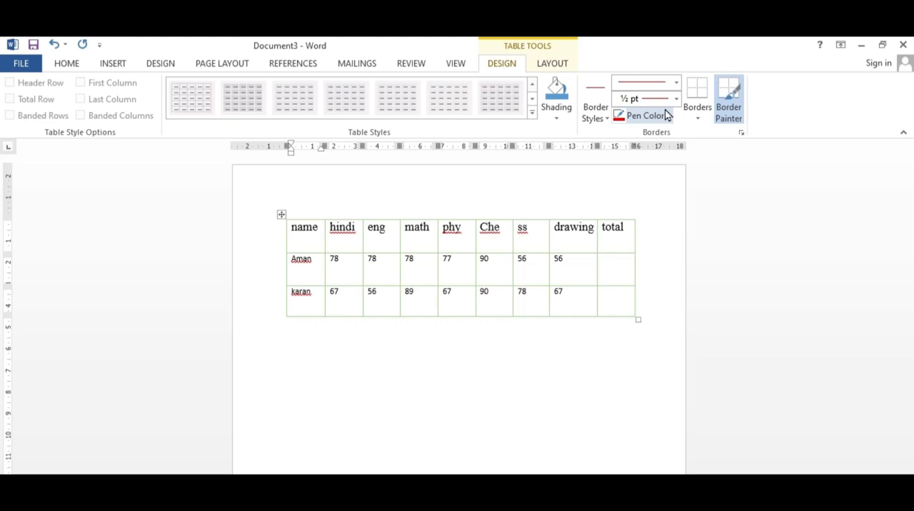
pyautogui.click(605, 119)
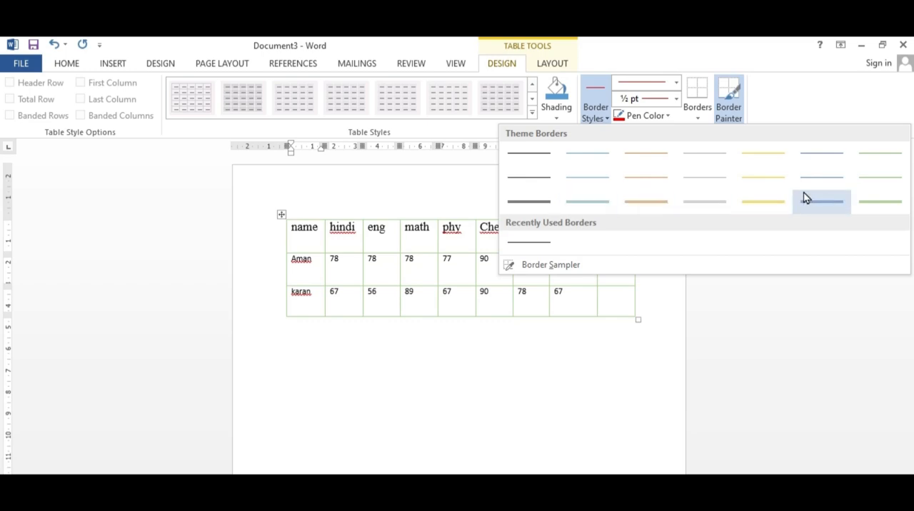
pyautogui.click(668, 116)
pyautogui.click(669, 117)
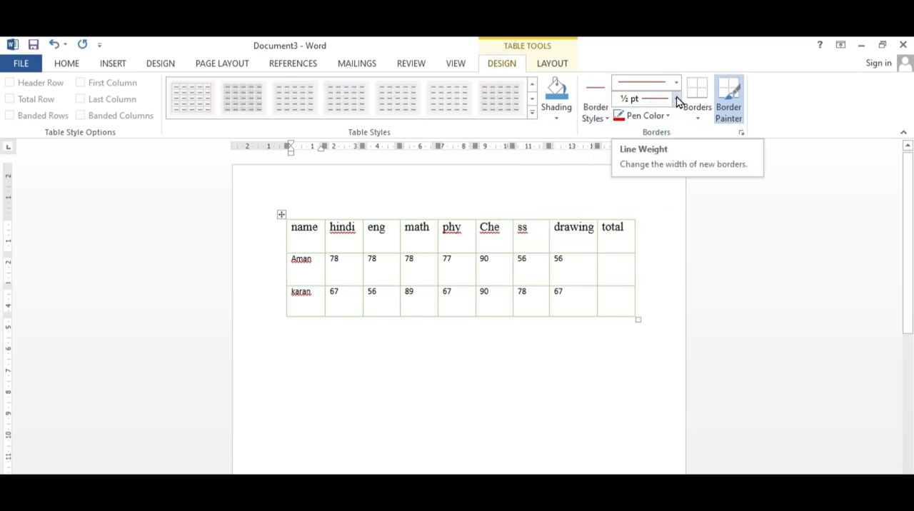
pyautogui.click(677, 100)
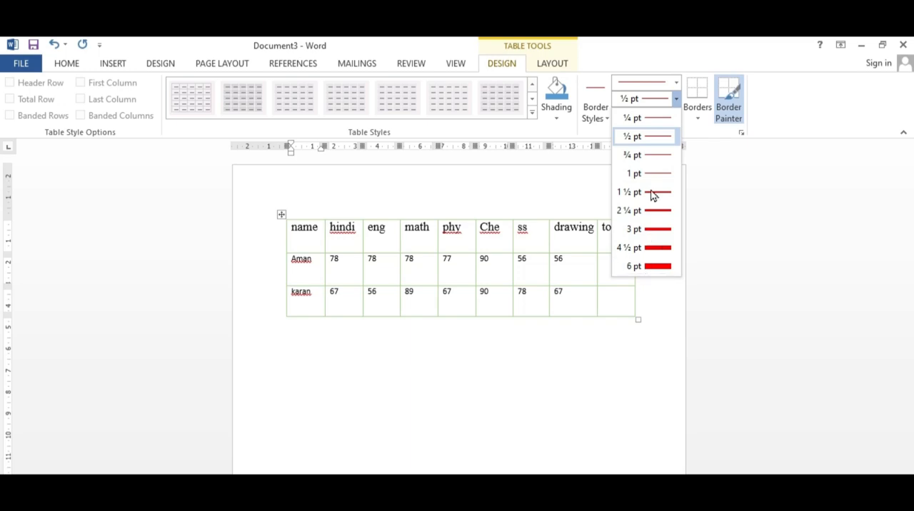
pyautogui.click(658, 230)
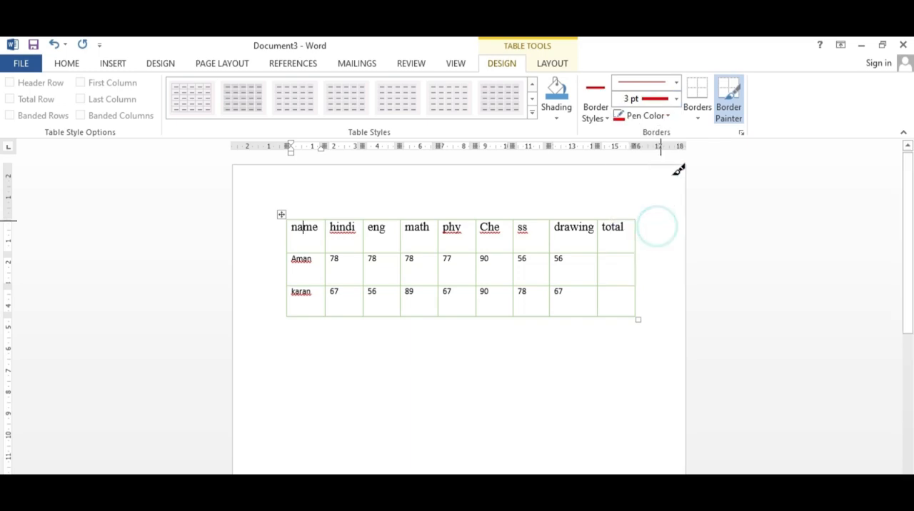
# Step: Choose the yellow double-line theme border style and paint it along the table's outer edges, under the header row and between eng and math
pyautogui.click(607, 118)
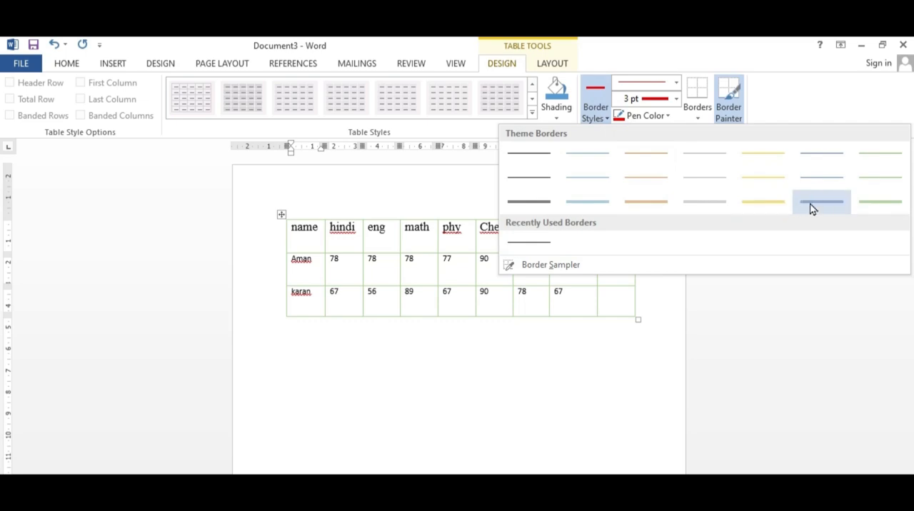
pyautogui.click(750, 208)
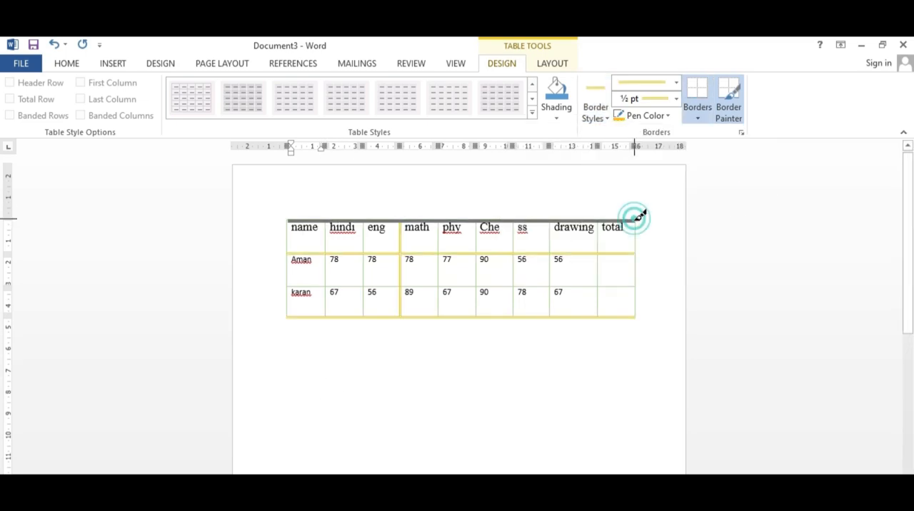
pyautogui.moveTo(642, 267); pyautogui.dragTo(647, 299)
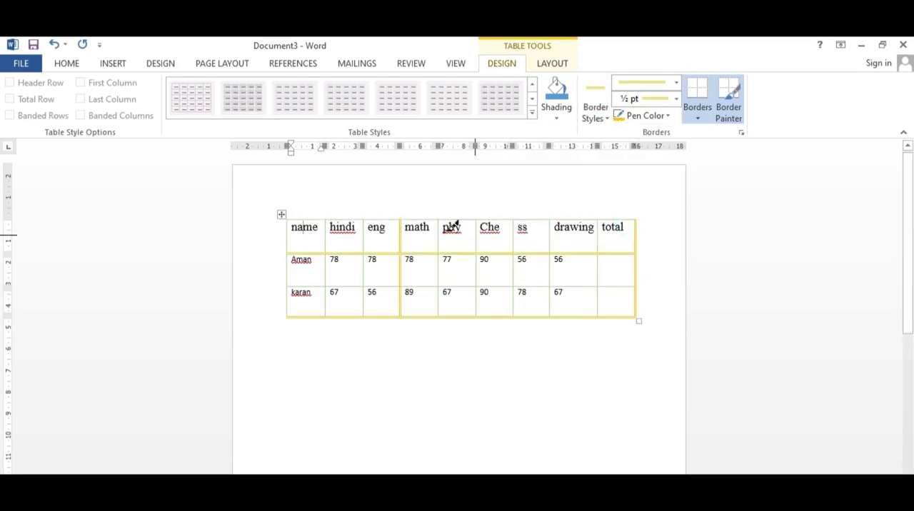
pyautogui.moveTo(292, 218); pyautogui.dragTo(637, 220)
pyautogui.moveTo(317, 354); pyautogui.dragTo(616, 390)
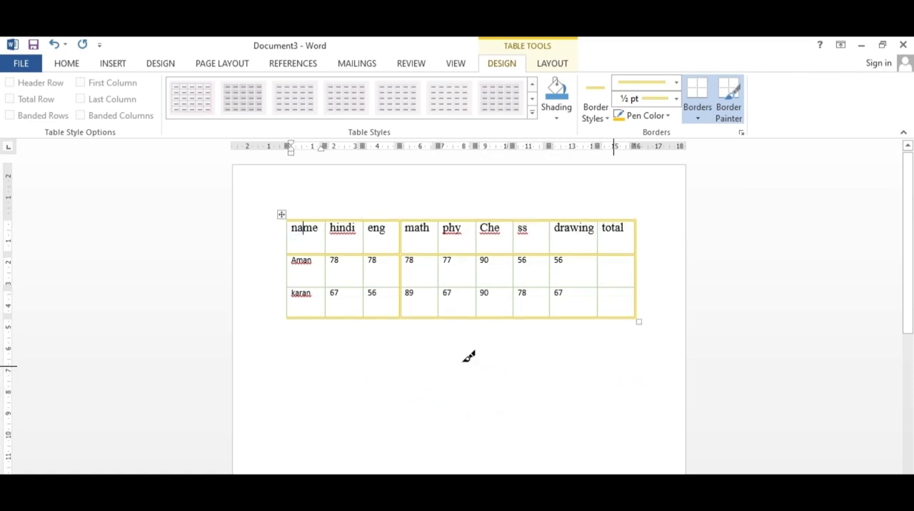
# Step: Paint yellow borders on the table's left edge, between the two student rows, and on both sides of the drawing column
pyautogui.moveTo(316, 329)
pyautogui.mouseDown()
pyautogui.moveTo(320, 457)
pyautogui.moveTo(631, 442)
pyautogui.mouseUp()
pyautogui.moveTo(415, 312); pyautogui.dragTo(320, 419)
pyautogui.moveTo(331, 277)
pyautogui.mouseDown()
pyautogui.moveTo(422, 382)
pyautogui.moveTo(503, 445)
pyautogui.mouseUp()
pyautogui.moveTo(615, 348); pyautogui.dragTo(267, 458)
pyautogui.moveTo(355, 347); pyautogui.dragTo(577, 475)
pyautogui.moveTo(286, 219)
pyautogui.mouseDown()
pyautogui.moveTo(296, 302)
pyautogui.moveTo(483, 279)
pyautogui.moveTo(633, 282)
pyautogui.mouseUp()
pyautogui.moveTo(597, 221); pyautogui.dragTo(585, 297)
pyautogui.moveTo(548, 219); pyautogui.dragTo(550, 310)
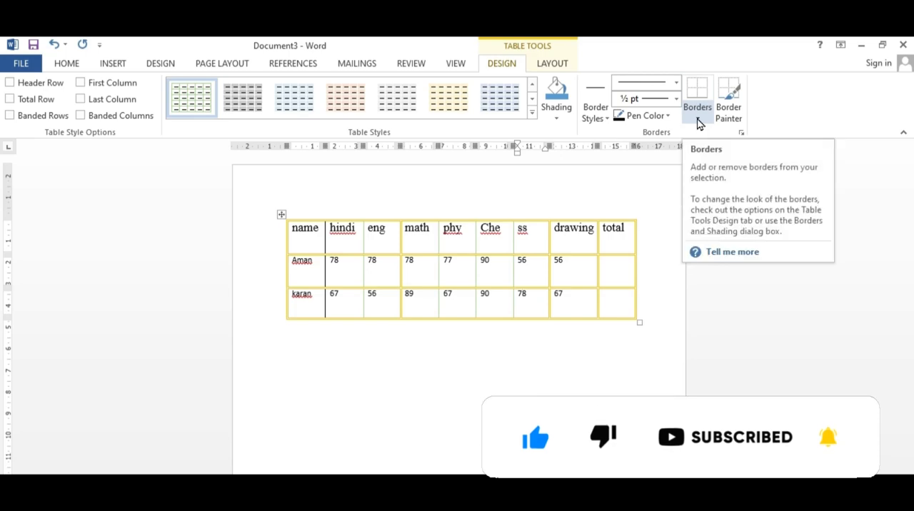
# Step: Remove every border from the whole table and reapply all borders as black ½ pt single lines
pyautogui.click(281, 214)
pyautogui.click(698, 118)
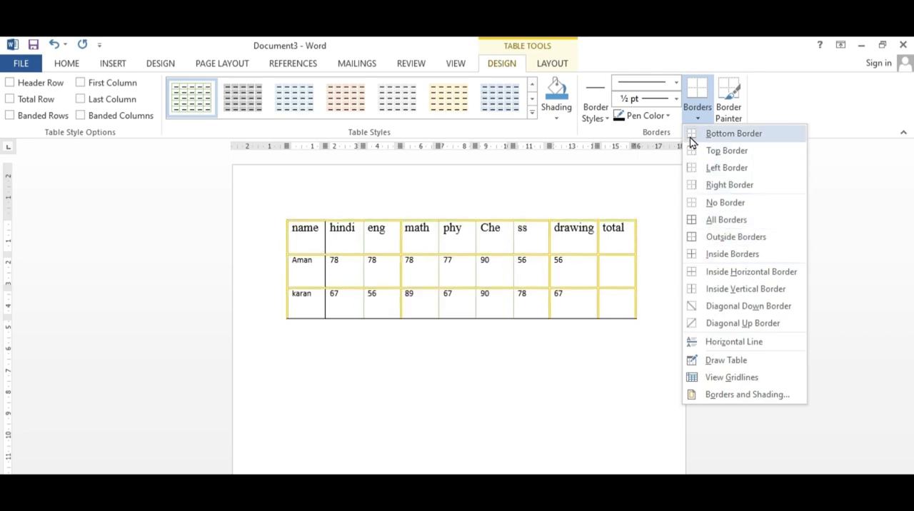
pyautogui.click(722, 203)
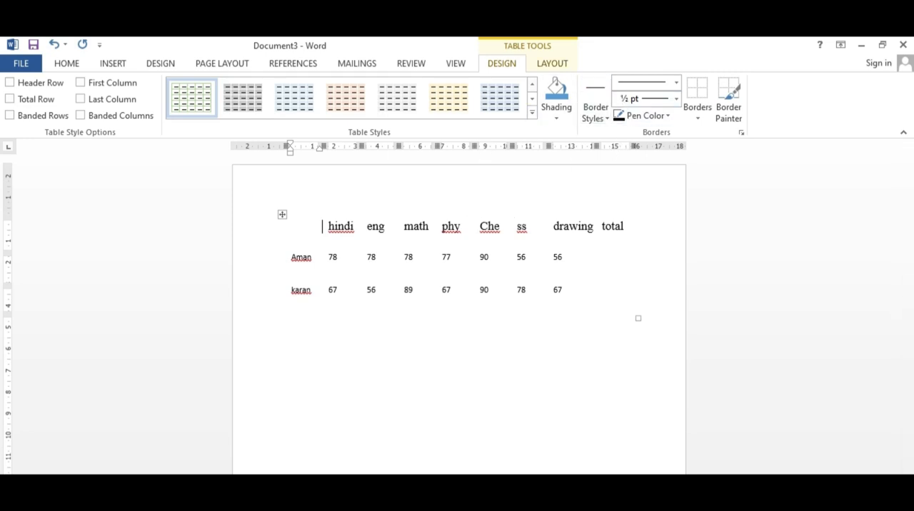
pyautogui.click(696, 118)
pyautogui.click(696, 118)
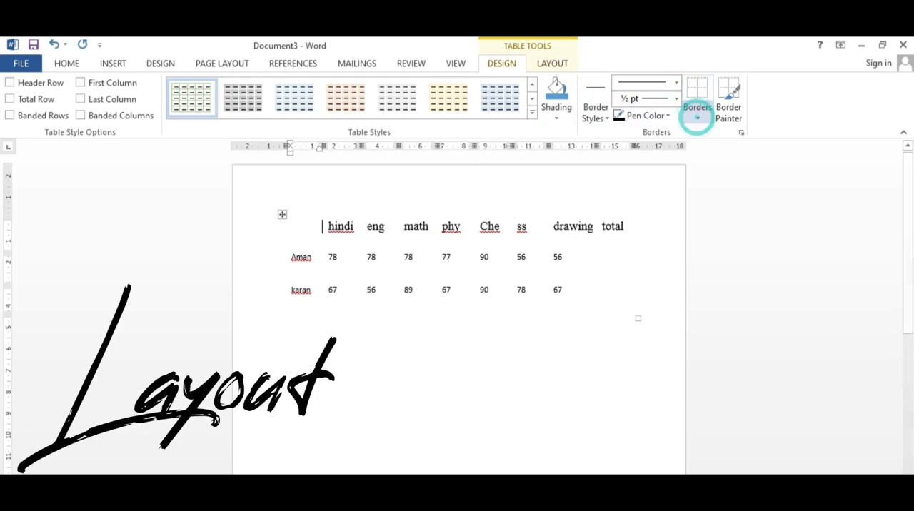
pyautogui.click(281, 217)
pyautogui.click(476, 421)
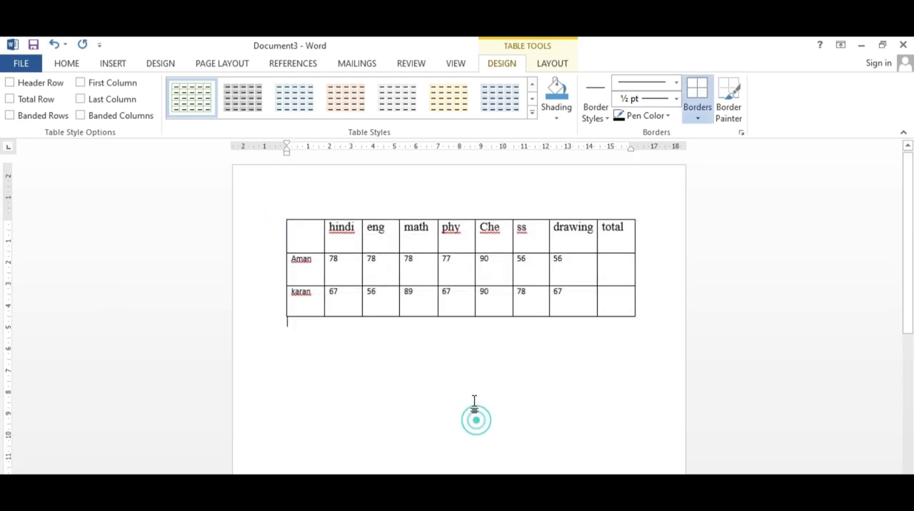
# Step: Enter "name" on the second line of the empty first header cell
pyautogui.click(307, 233)
pyautogui.press('Return')
pyautogui.write('name')
# Step: Insert two blank rows below the first student's row
pyautogui.click(281, 215)
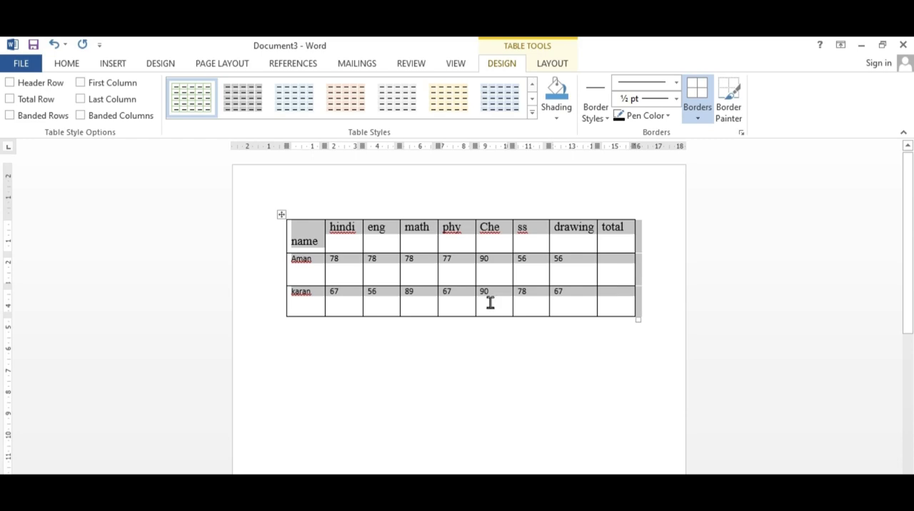
pyautogui.click(554, 65)
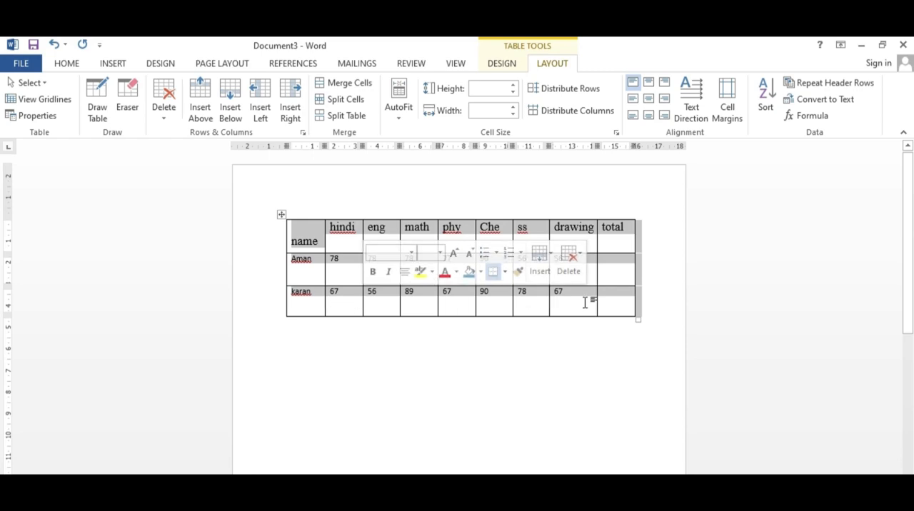
pyautogui.click(585, 303)
pyautogui.click(575, 260)
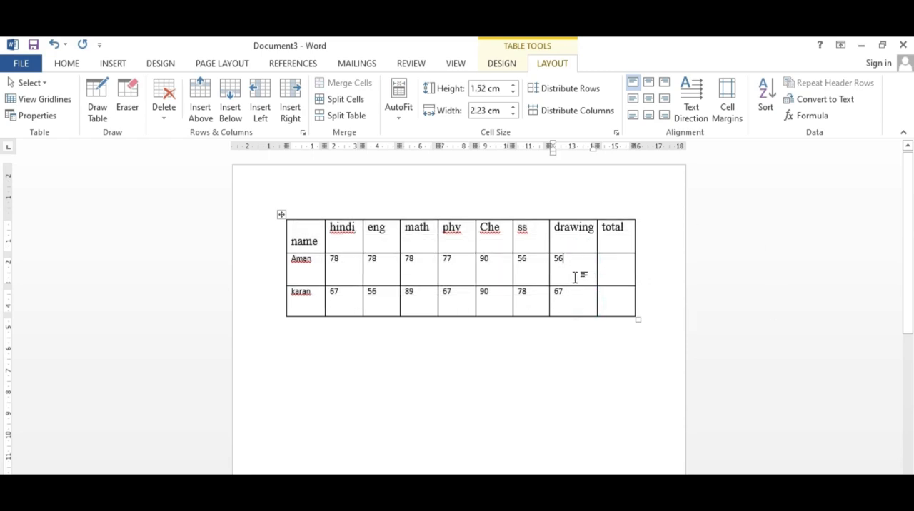
pyautogui.moveTo(569, 265); pyautogui.dragTo(565, 301)
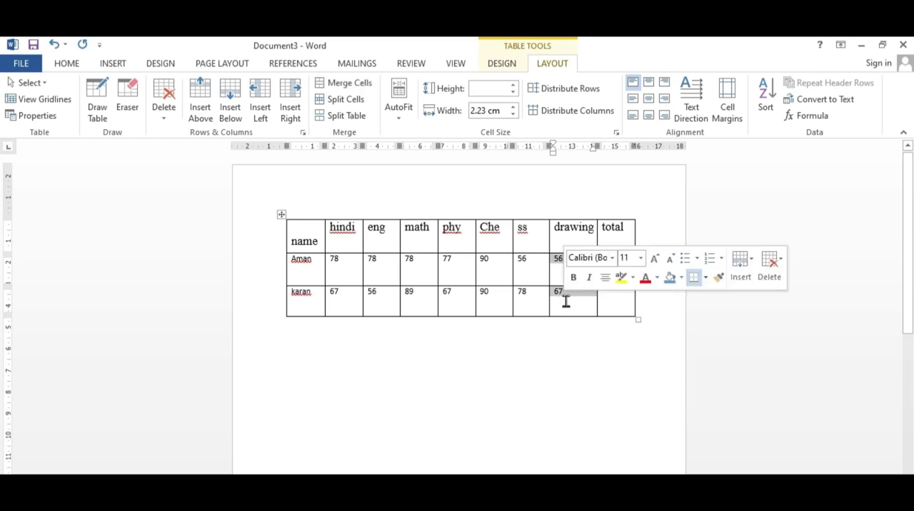
pyautogui.click(556, 274)
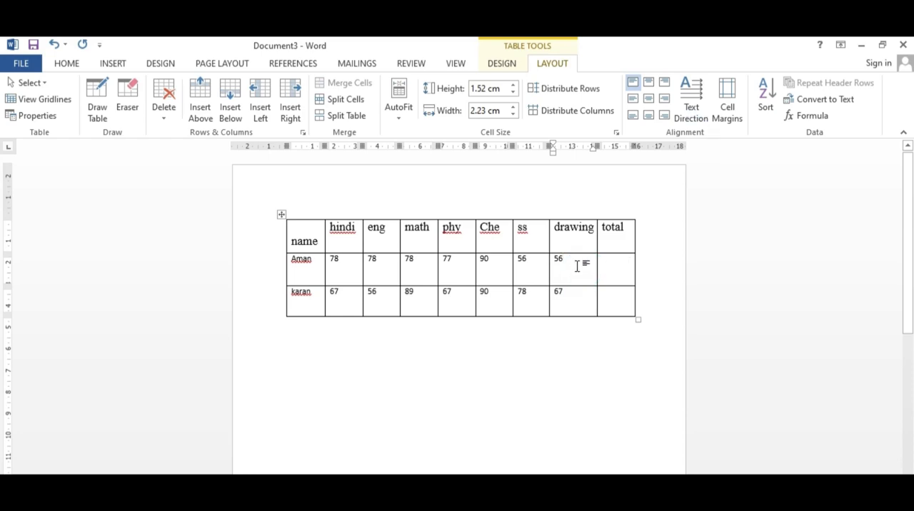
pyautogui.click(231, 120)
pyautogui.click(231, 120)
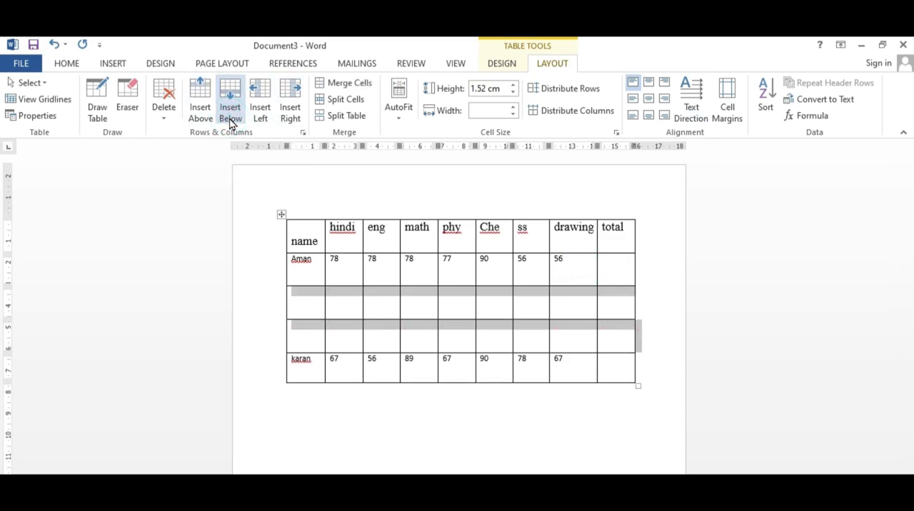
# Step: Insert two blank rows above the header row of the table
pyautogui.click(541, 235)
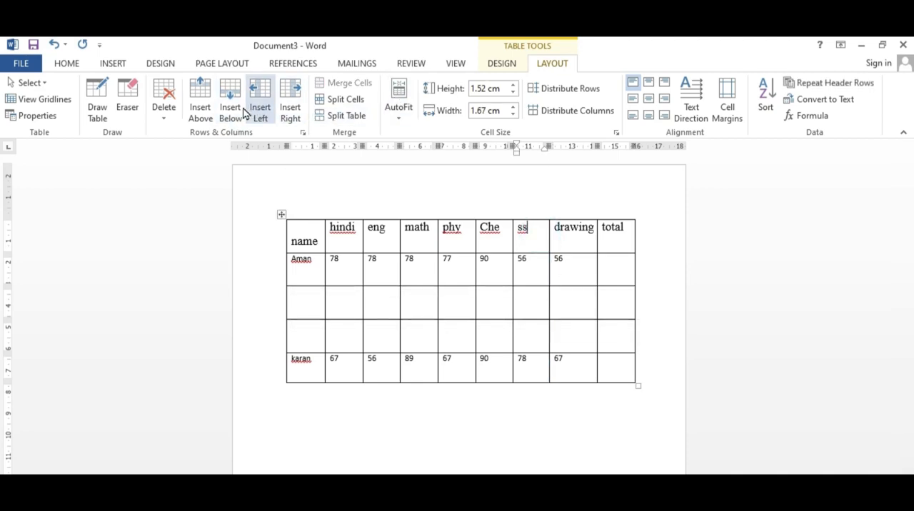
pyautogui.click(202, 116)
pyautogui.click(202, 116)
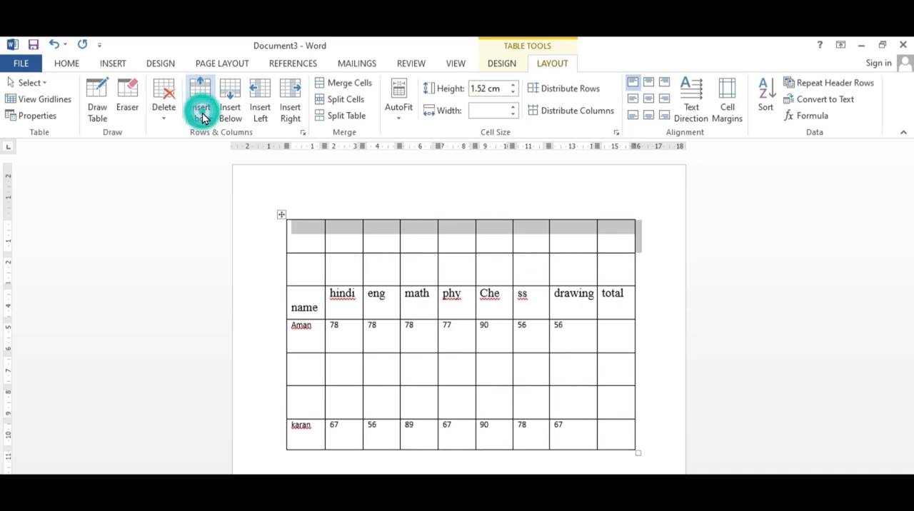
# Step: Insert one blank column to the left of the eng column and one to its right
pyautogui.click(410, 372)
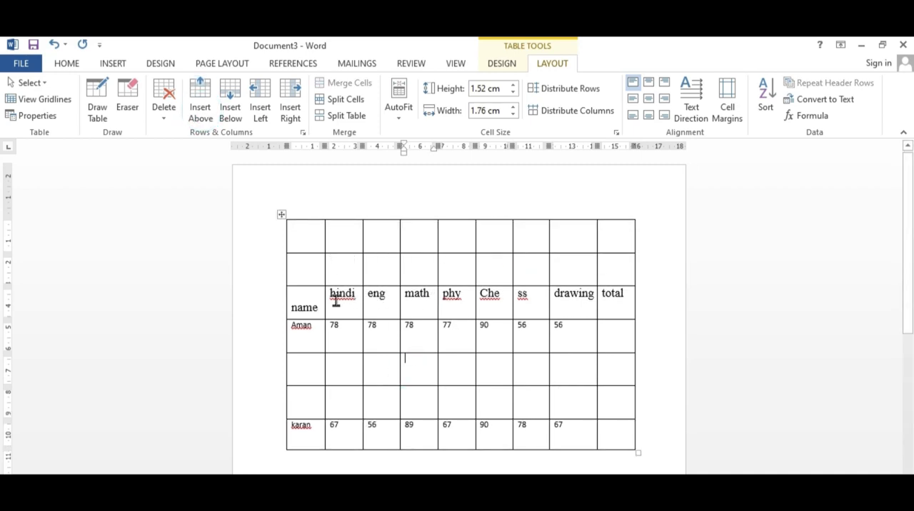
pyautogui.click(383, 297)
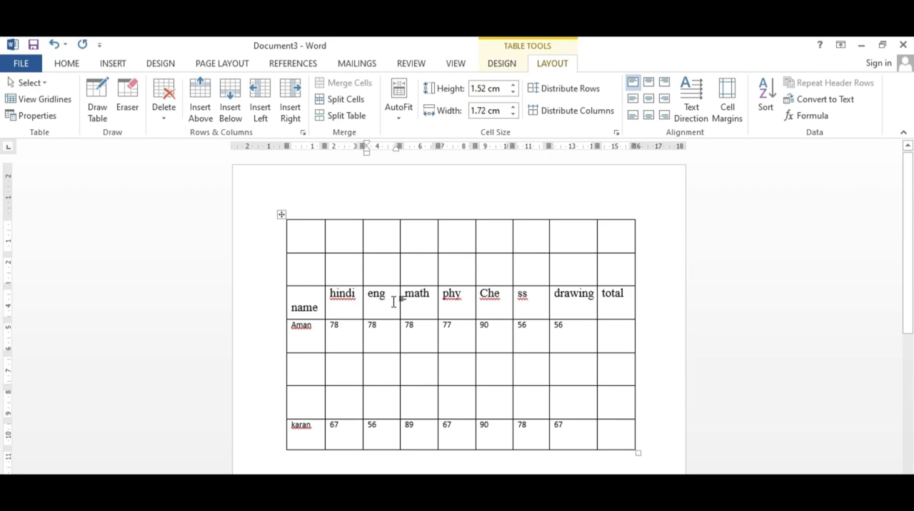
pyautogui.click(260, 113)
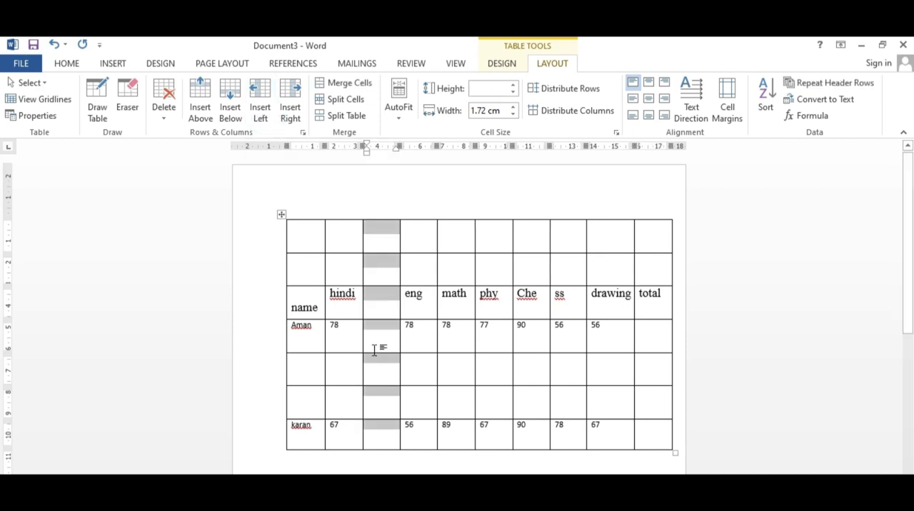
pyautogui.click(353, 308)
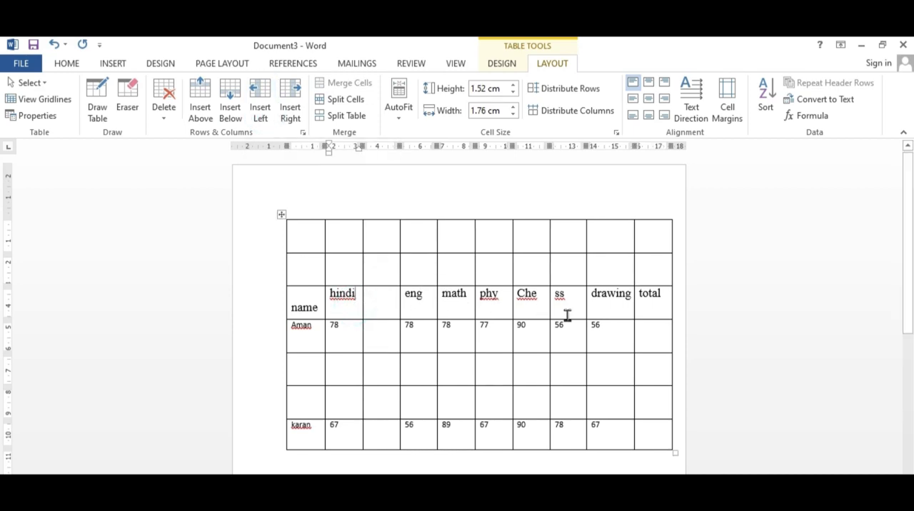
pyautogui.click(425, 295)
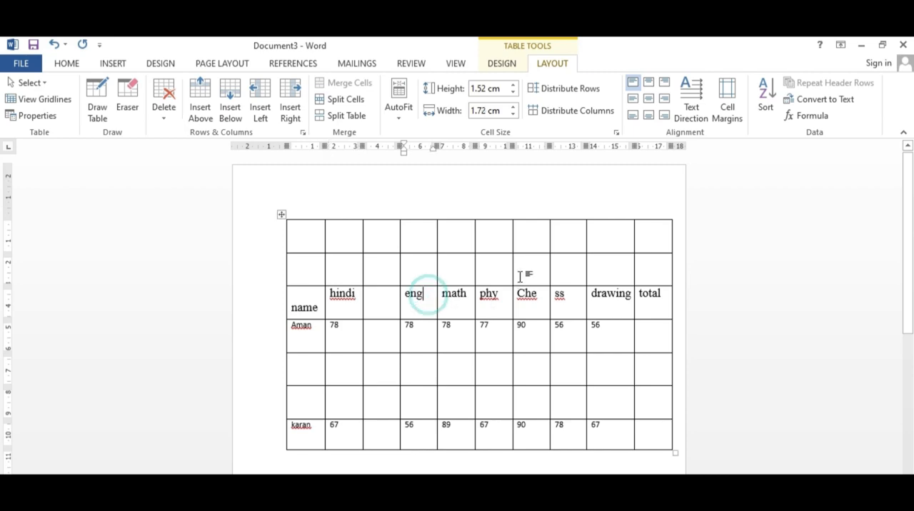
pyautogui.click(288, 115)
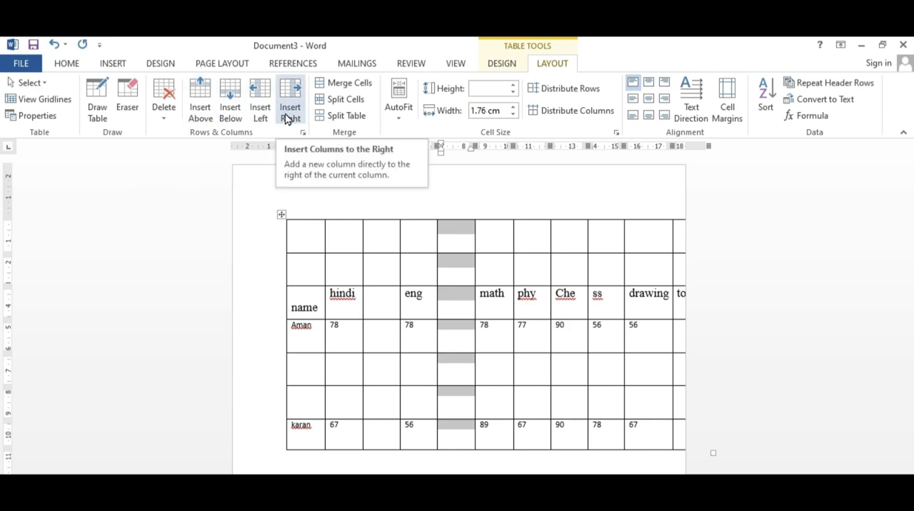
pyautogui.click(474, 411)
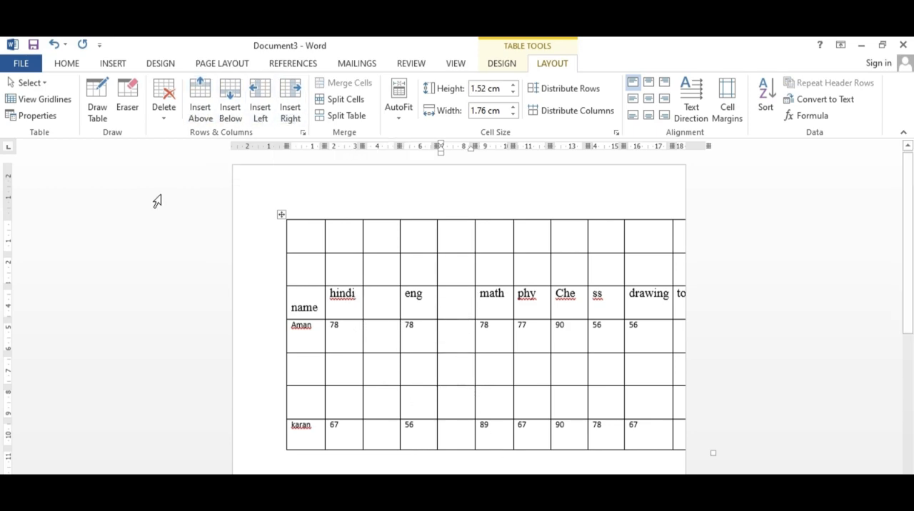
pyautogui.click(375, 240)
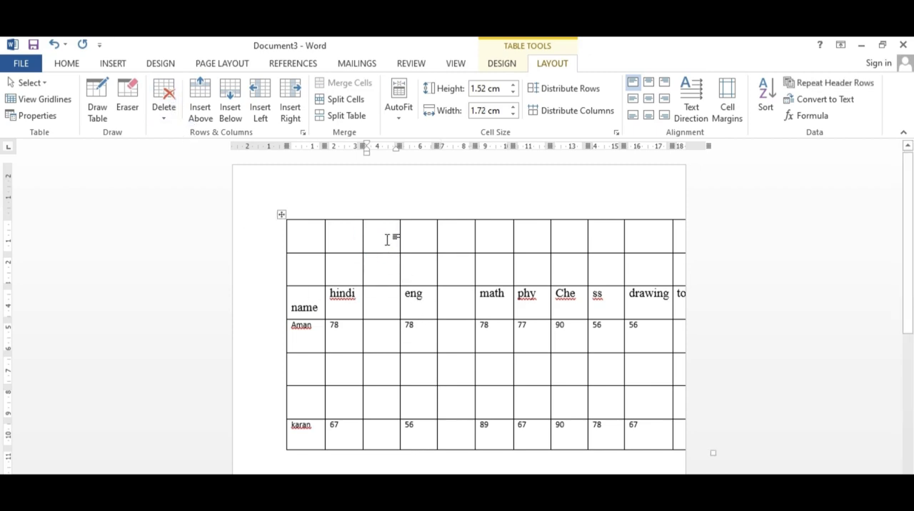
# Step: Delete the blank column before eng, followed by the eng, blank and math columns
pyautogui.click(164, 118)
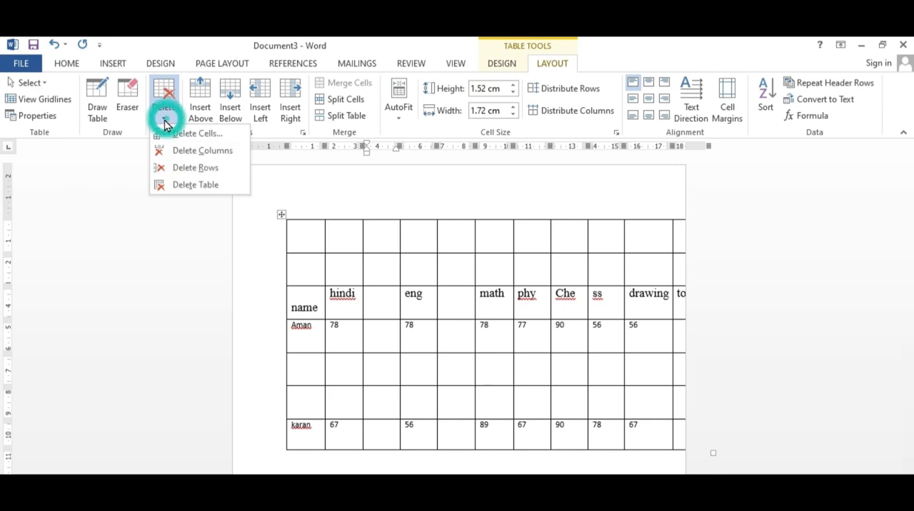
pyautogui.click(195, 150)
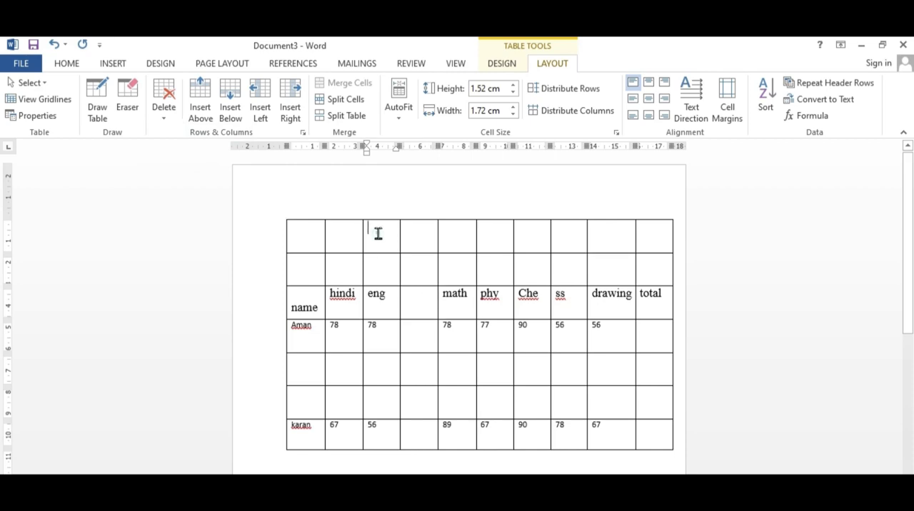
pyautogui.moveTo(378, 234); pyautogui.dragTo(454, 240)
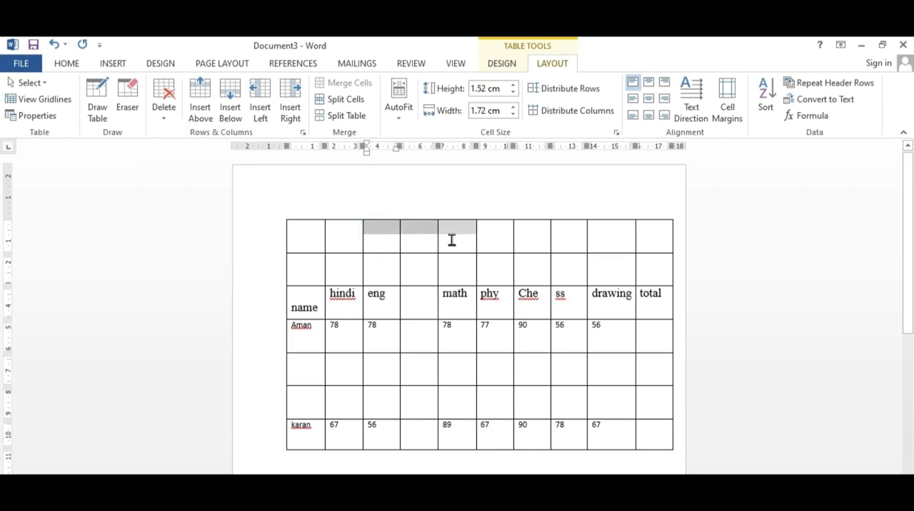
pyautogui.click(166, 122)
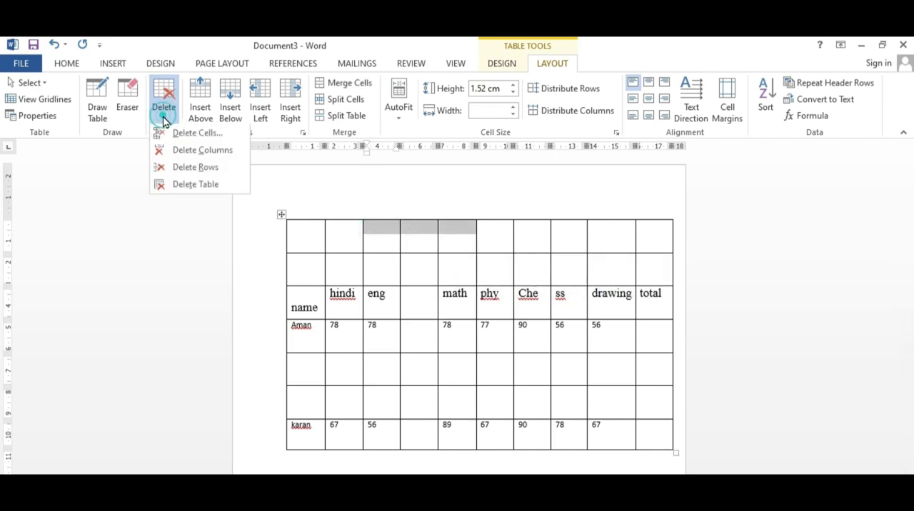
pyautogui.click(197, 158)
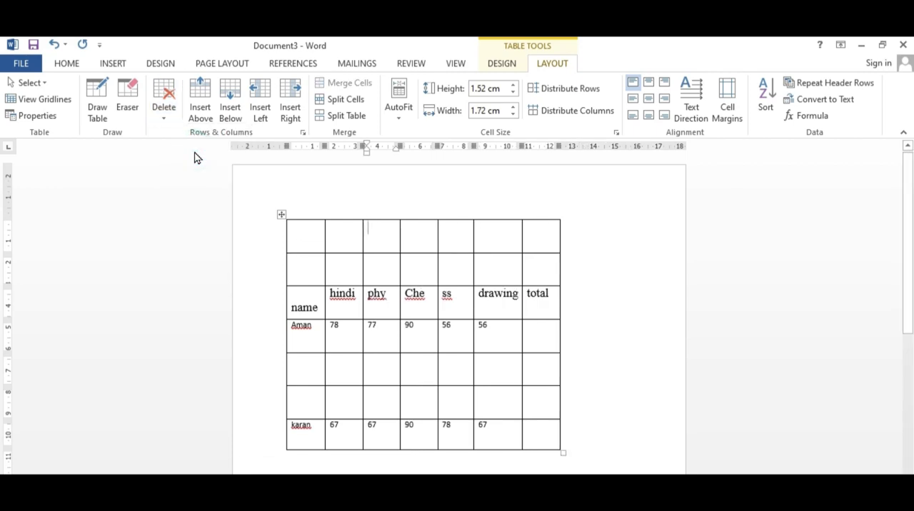
# Step: Insert two blank columns between the hindi and phy columns
pyautogui.click(166, 122)
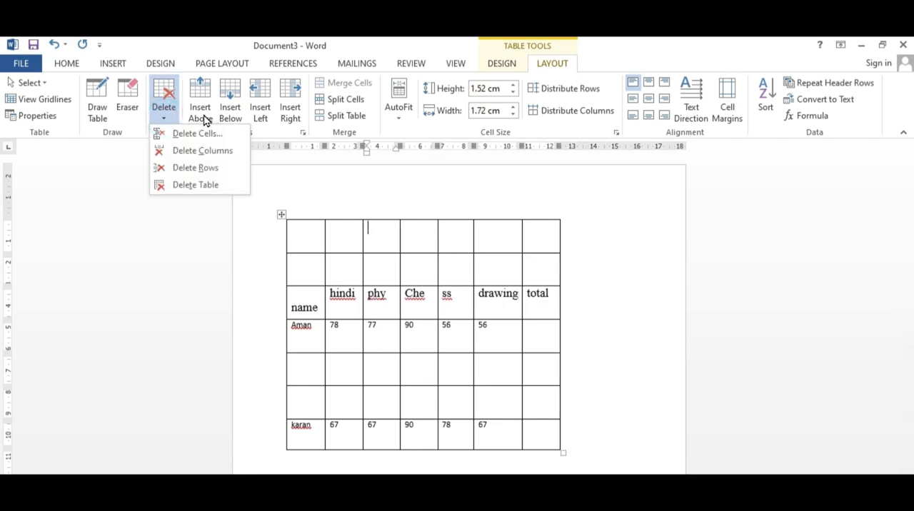
pyautogui.moveTo(373, 231); pyautogui.dragTo(434, 231)
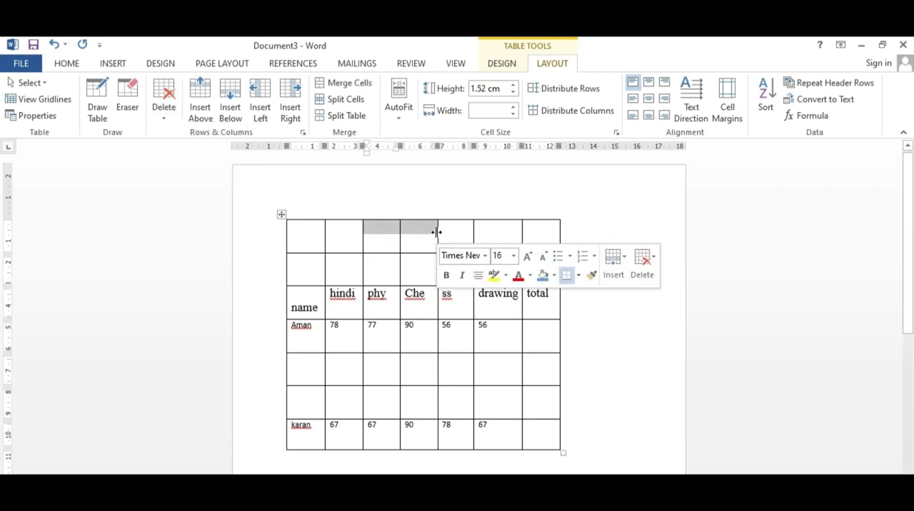
pyautogui.click(262, 111)
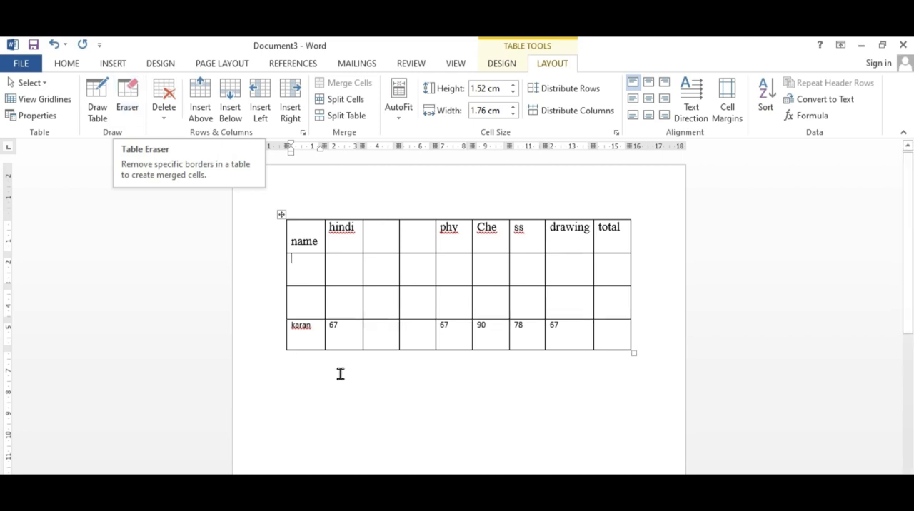
# Step: Merge the blank row below the header into one cell, and merge the third column's two cells beneath it vertically
pyautogui.moveTo(310, 265); pyautogui.dragTo(608, 266)
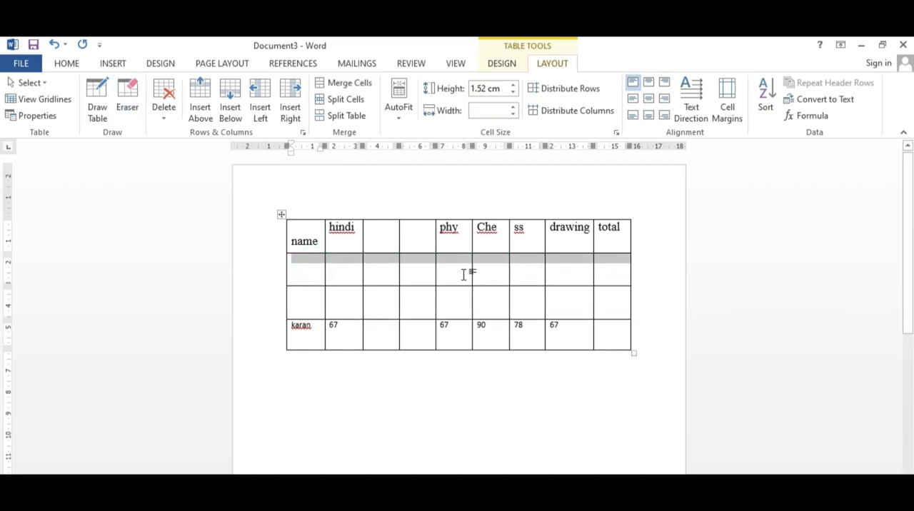
pyautogui.click(343, 89)
pyautogui.moveTo(435, 339); pyautogui.dragTo(433, 339)
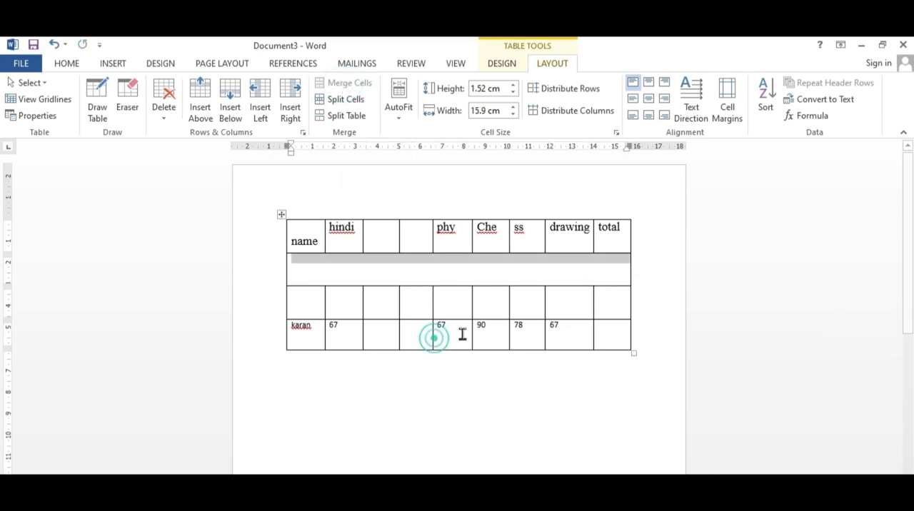
pyautogui.moveTo(385, 300); pyautogui.dragTo(379, 333)
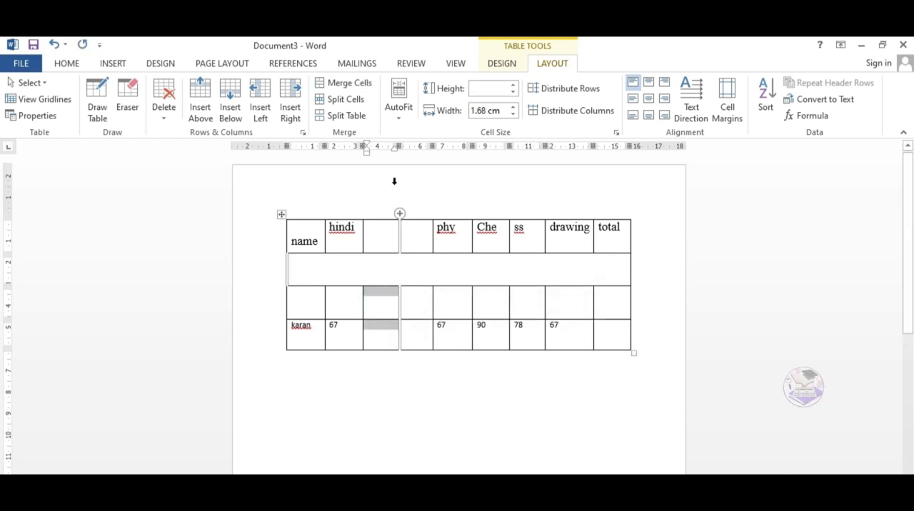
pyautogui.click(342, 90)
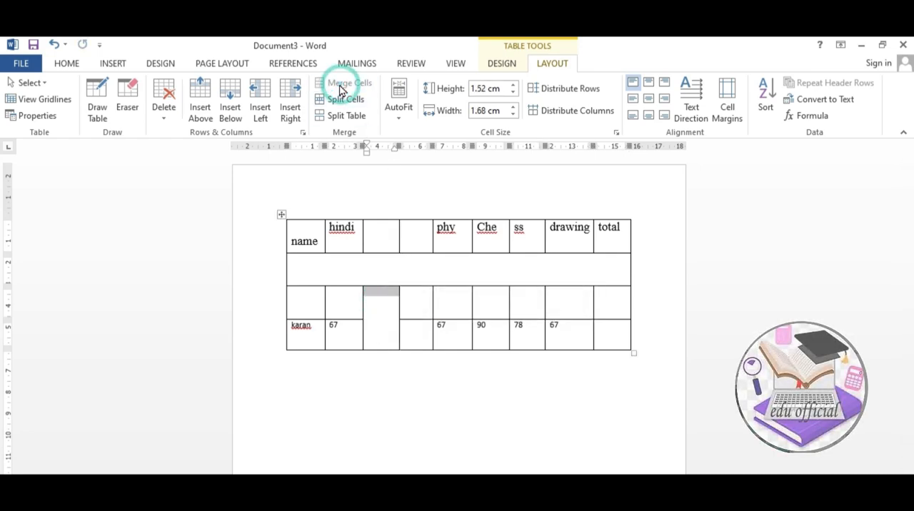
# Step: Erase the inner borders of the third row on both sides of the merged cell and the border below its first cell
pyautogui.click(127, 108)
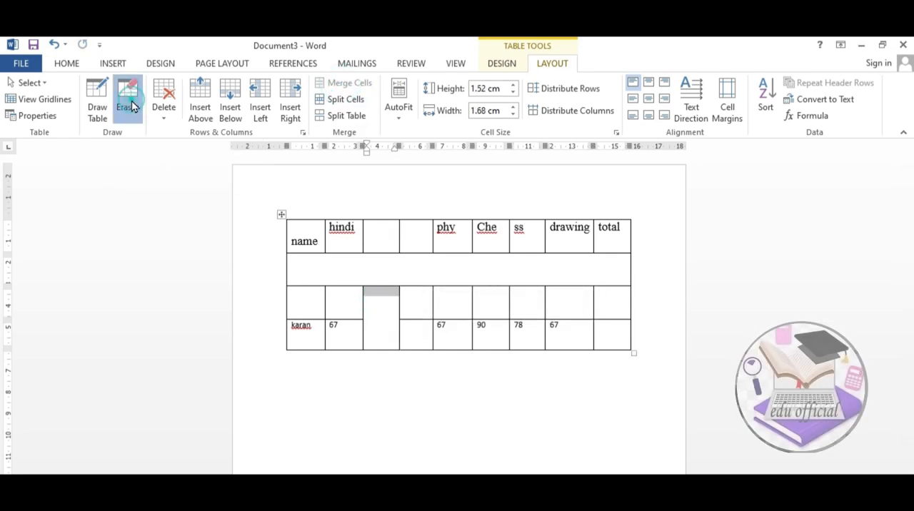
pyautogui.moveTo(424, 299)
pyautogui.mouseDown()
pyautogui.moveTo(483, 306)
pyautogui.moveTo(600, 295)
pyautogui.mouseUp()
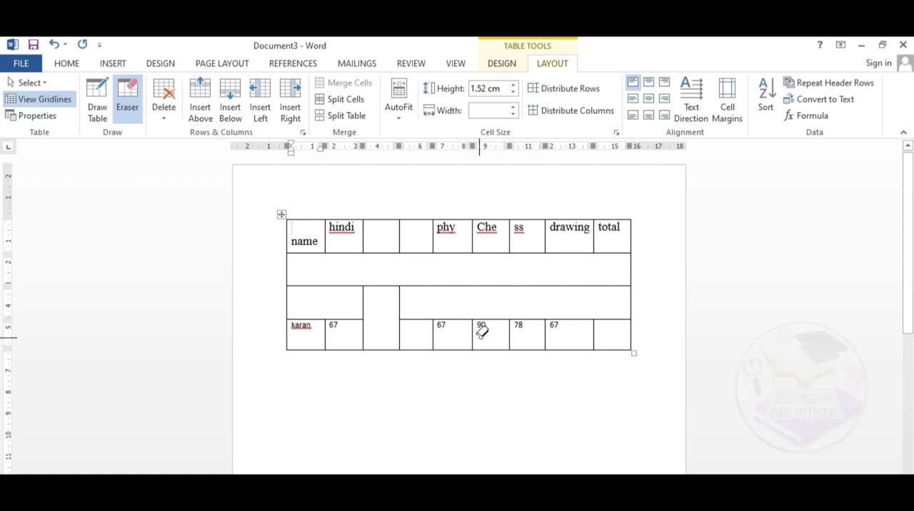
pyautogui.click(132, 114)
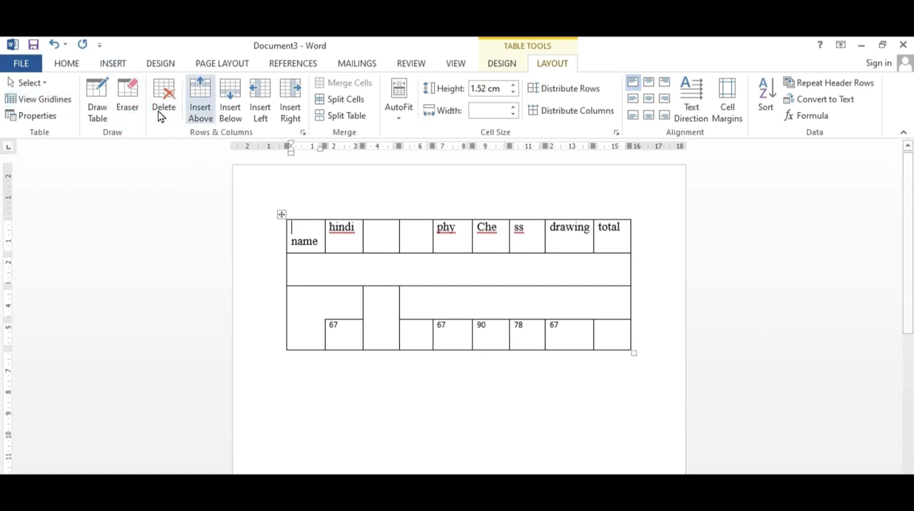
# Step: Draw a second table about 4.9 cm high below the marks table and divide it into six columns
pyautogui.click(395, 342)
pyautogui.click(102, 116)
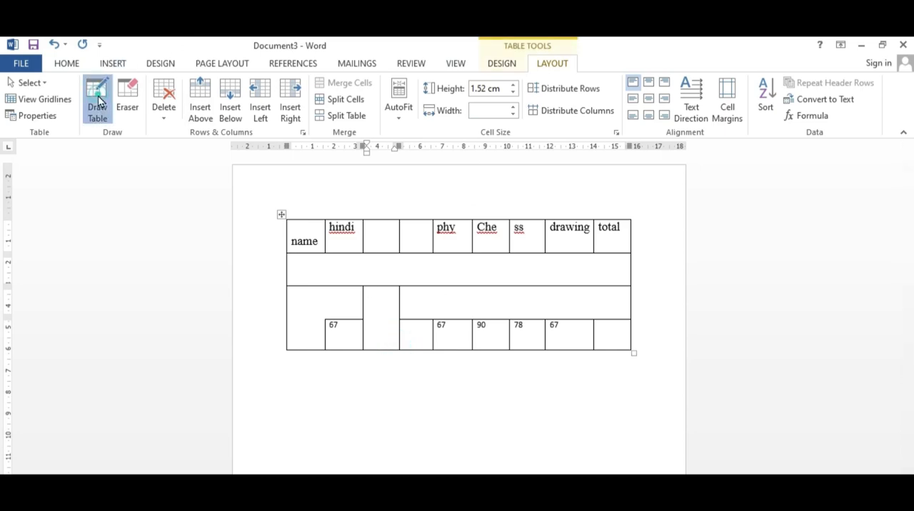
pyautogui.click(291, 387)
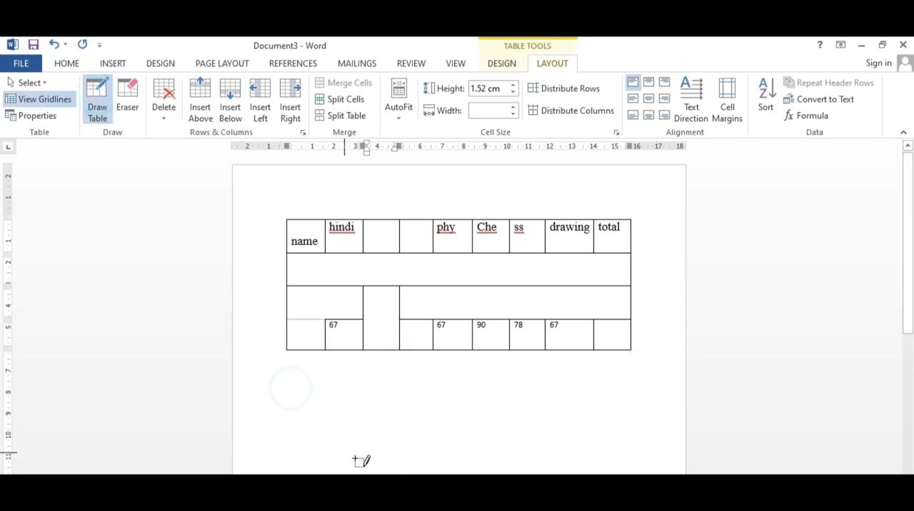
pyautogui.moveTo(582, 473); pyautogui.dragTo(640, 473)
pyautogui.moveTo(333, 369); pyautogui.dragTo(333, 473)
pyautogui.moveTo(398, 369); pyautogui.dragTo(396, 472)
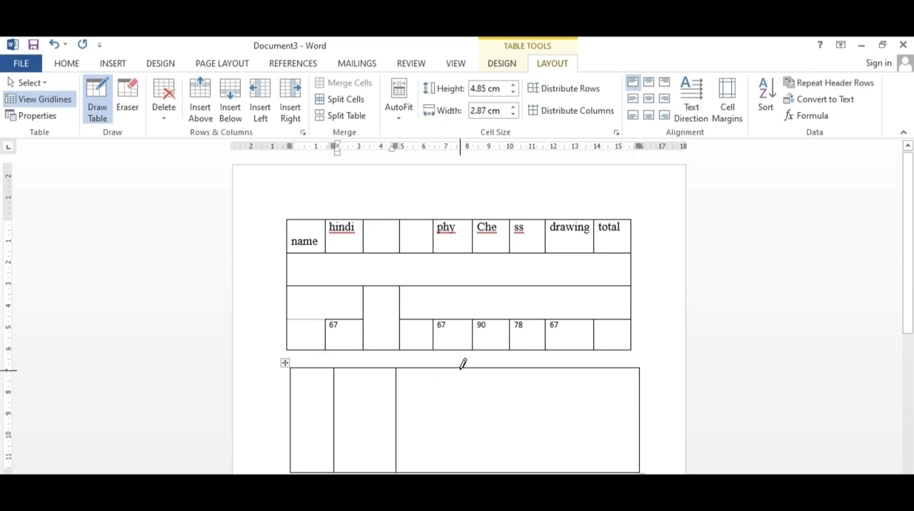
pyautogui.moveTo(459, 369); pyautogui.dragTo(460, 472)
pyautogui.moveTo(532, 368); pyautogui.dragTo(530, 472)
pyautogui.moveTo(590, 368); pyautogui.dragTo(592, 471)
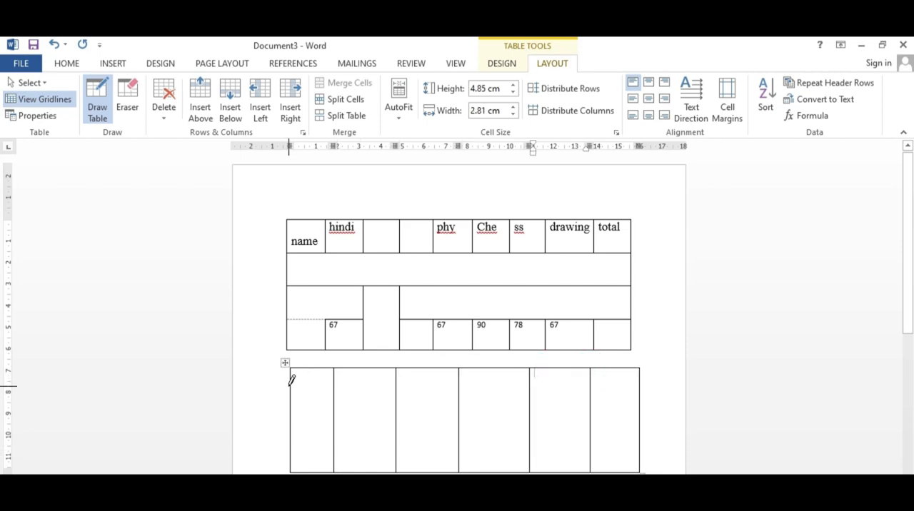
# Step: Draw three horizontal lines across the second table to divide it into four rows
pyautogui.moveTo(290, 386); pyautogui.dragTo(638, 387)
pyautogui.moveTo(288, 415); pyautogui.dragTo(638, 415)
pyautogui.moveTo(292, 439); pyautogui.dragTo(637, 440)
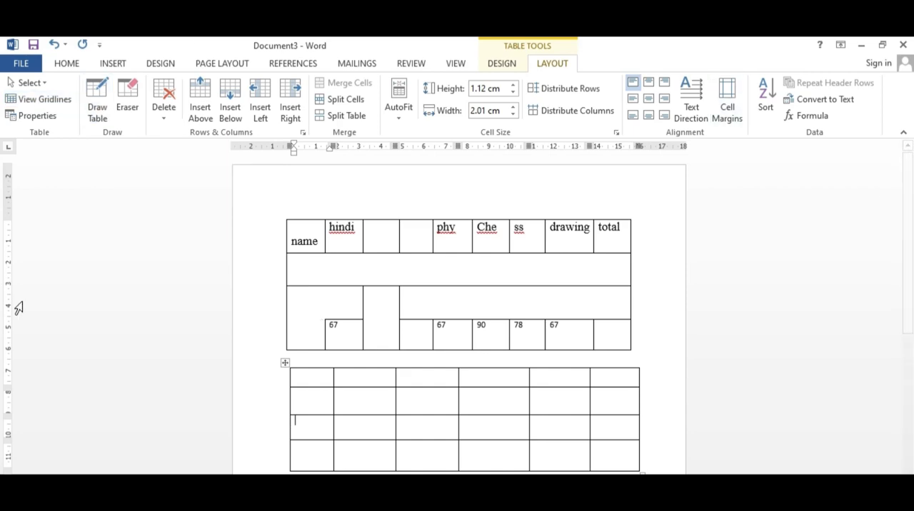
# Step: Select the first cell in the second table's third row and extend the selection to its whole column
pyautogui.click(42, 83)
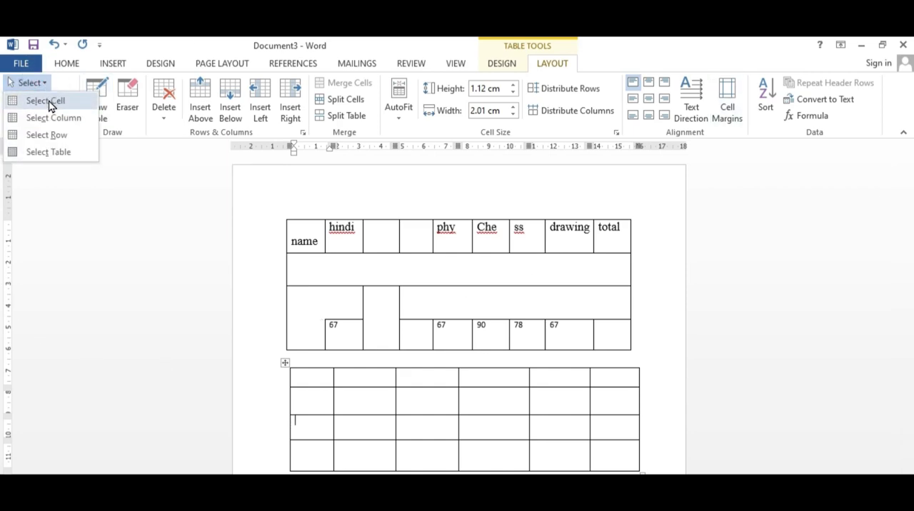
pyautogui.click(50, 100)
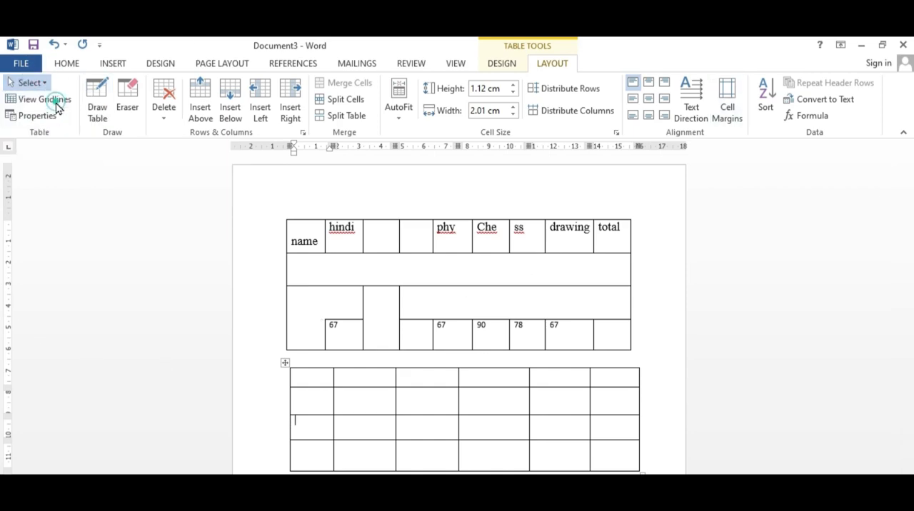
pyautogui.click(44, 83)
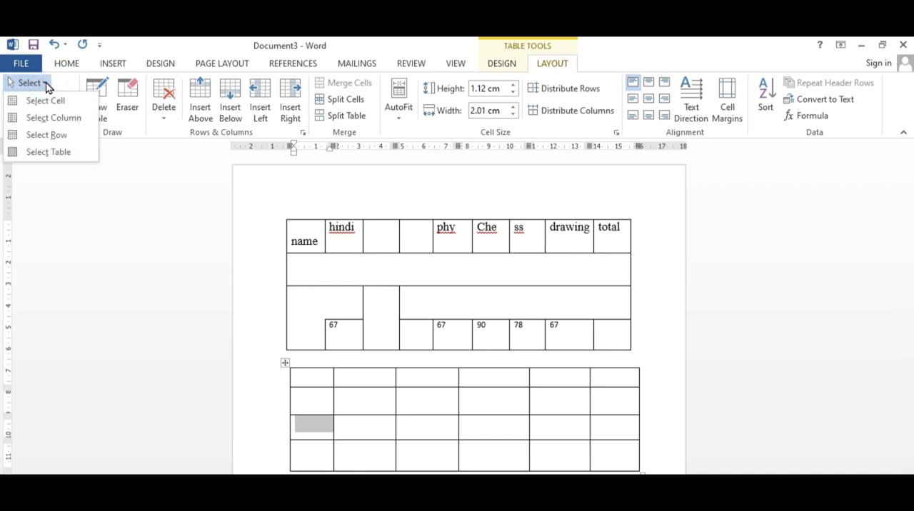
pyautogui.click(60, 118)
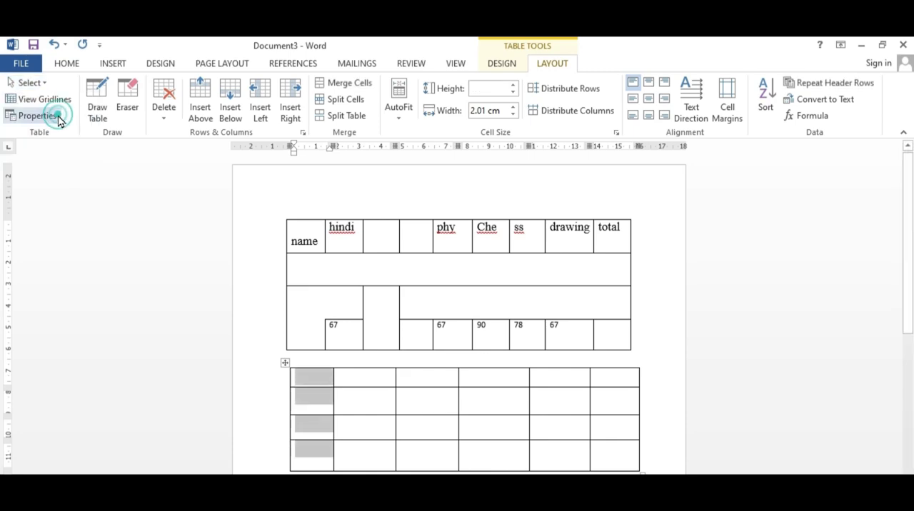
pyautogui.click(44, 85)
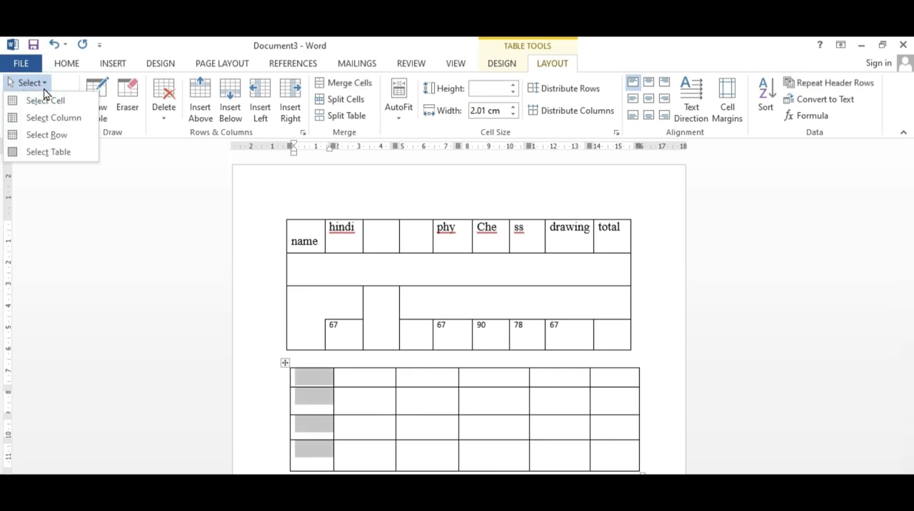
pyautogui.click(433, 439)
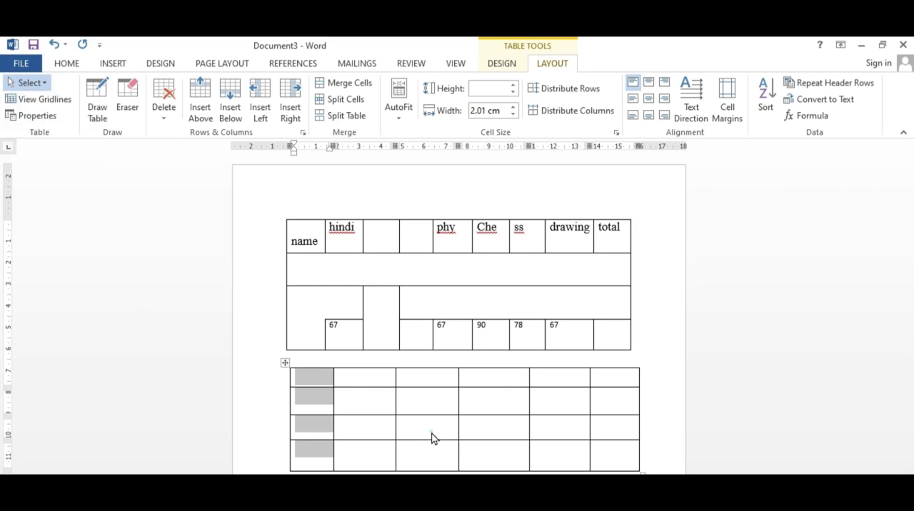
# Step: Select the entire second row of the drawn table, and clear the selection again
pyautogui.click(373, 408)
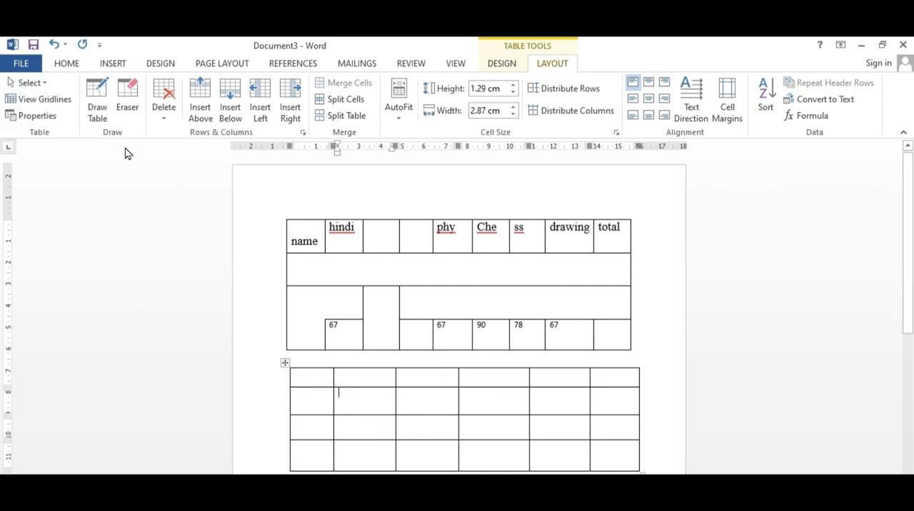
pyautogui.click(43, 84)
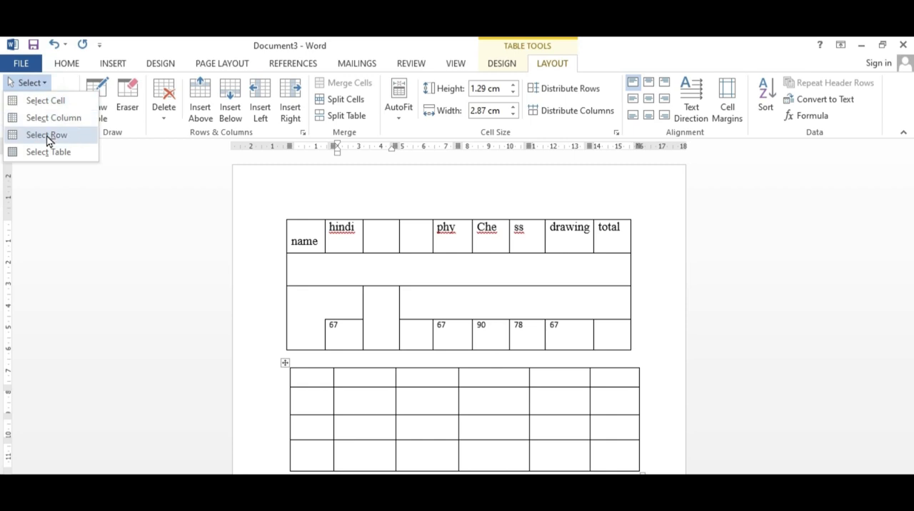
pyautogui.click(47, 135)
pyautogui.click(42, 83)
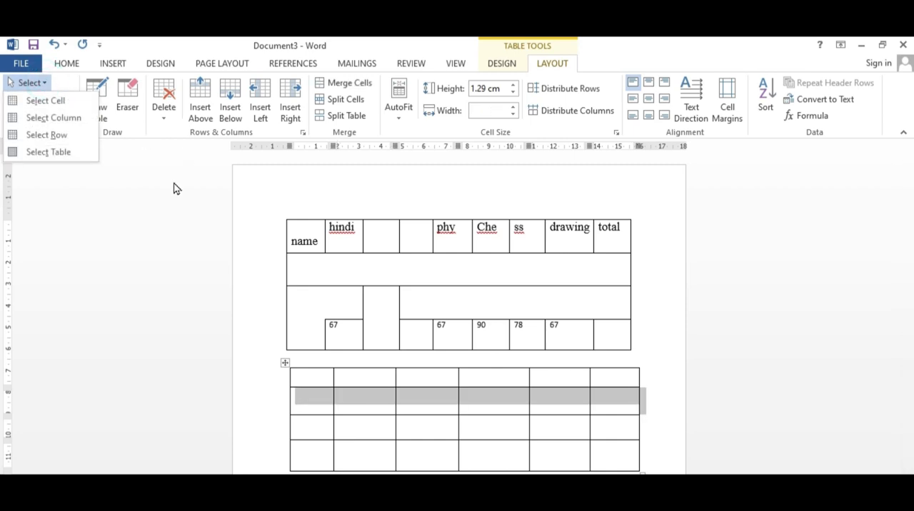
pyautogui.click(363, 402)
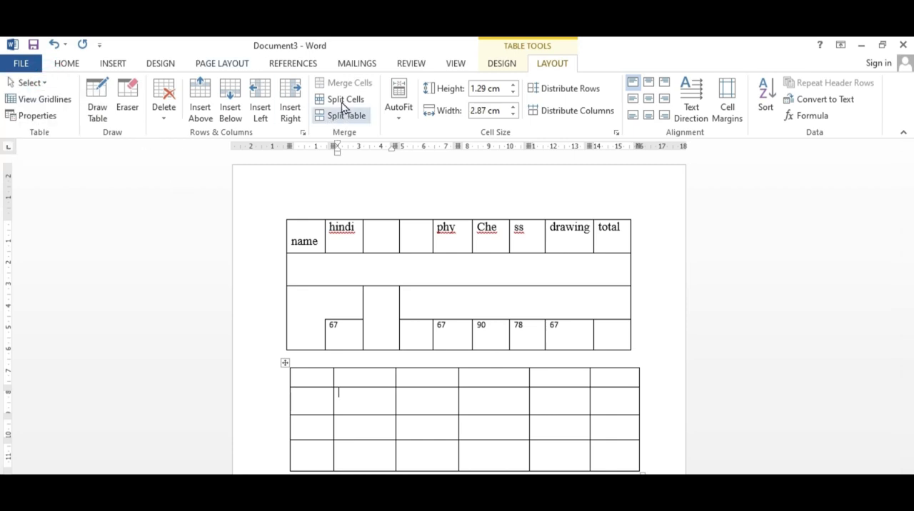
pyautogui.click(418, 407)
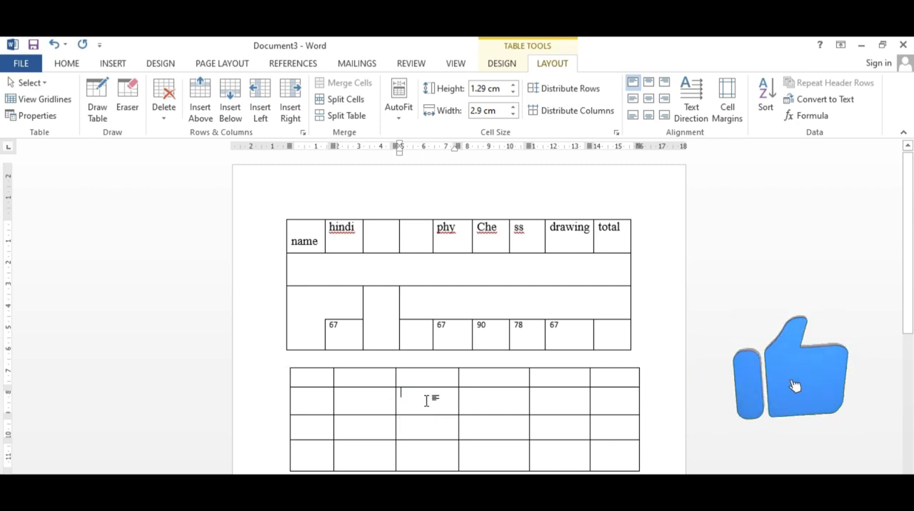
pyautogui.click(379, 403)
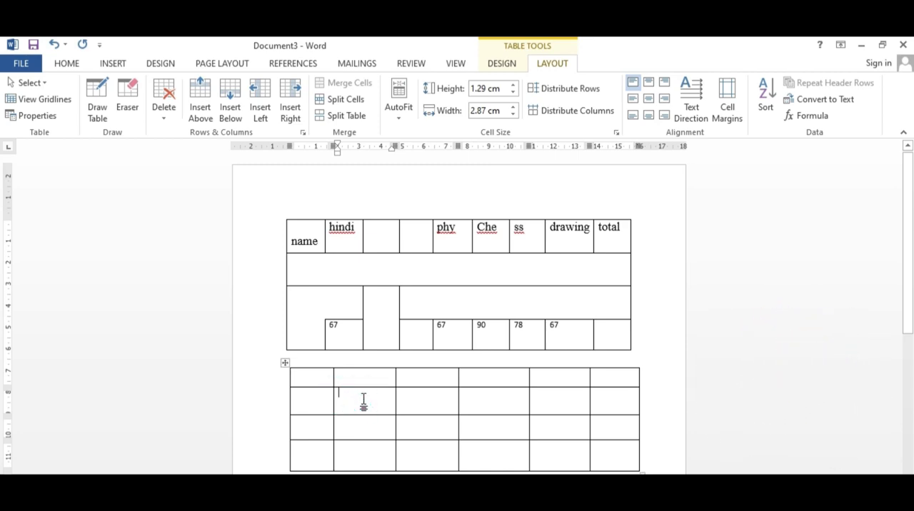
# Step: Shade the hindi header cell of the marks table with the gold theme color
pyautogui.doubleClick(341, 227)
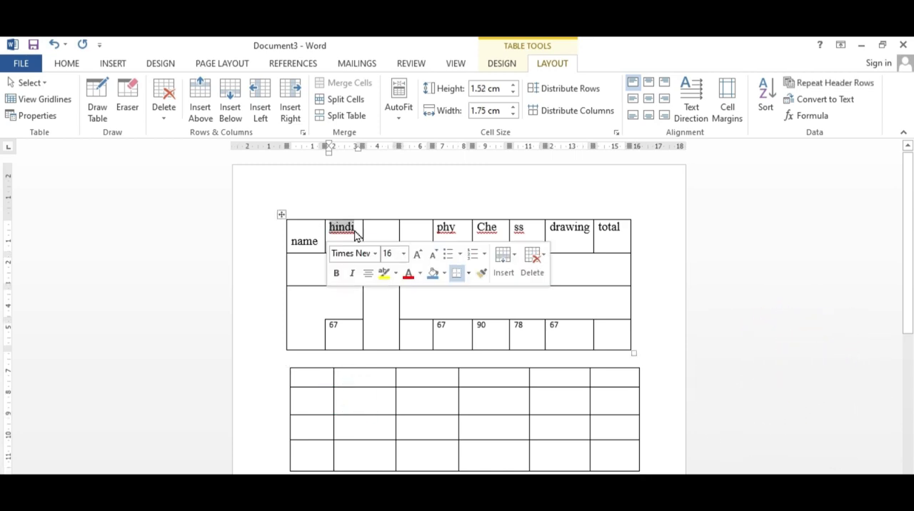
pyautogui.click(501, 63)
pyautogui.click(556, 107)
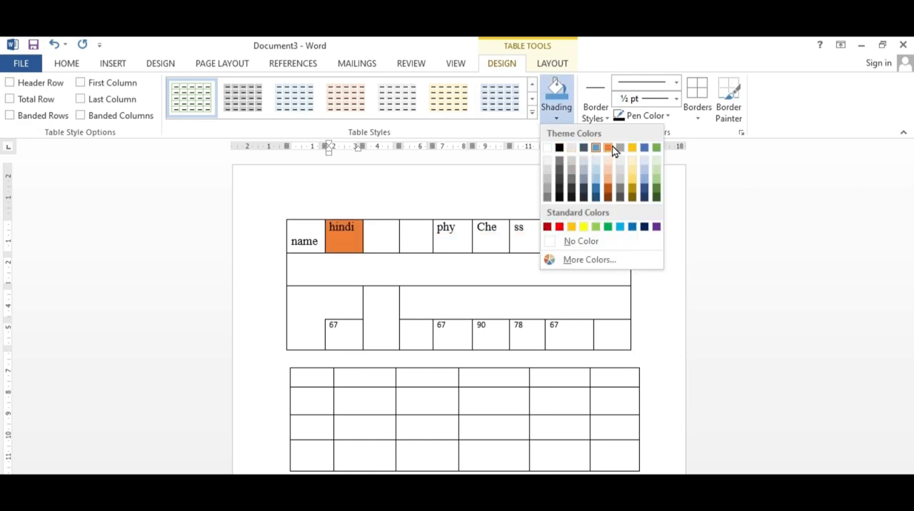
pyautogui.click(632, 150)
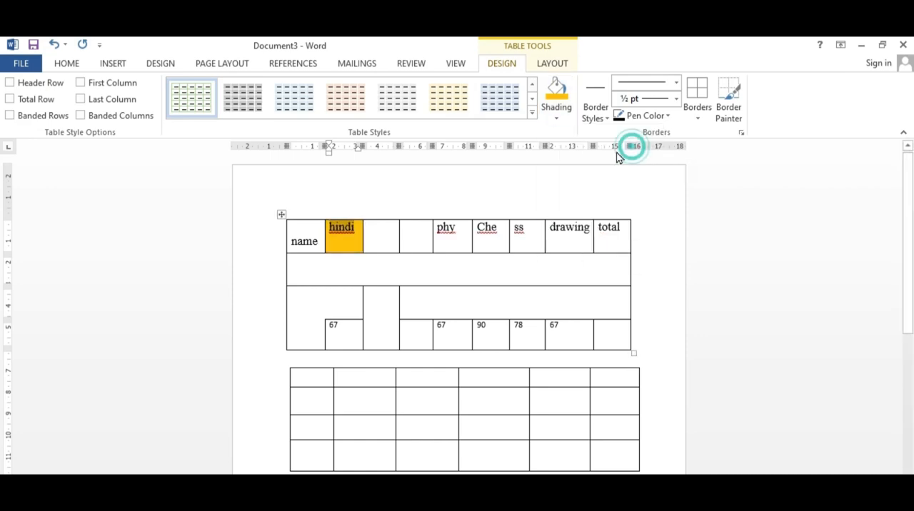
# Step: Split the third cell in the second row of the drawn table into 3 columns and 4 rows
pyautogui.click(346, 246)
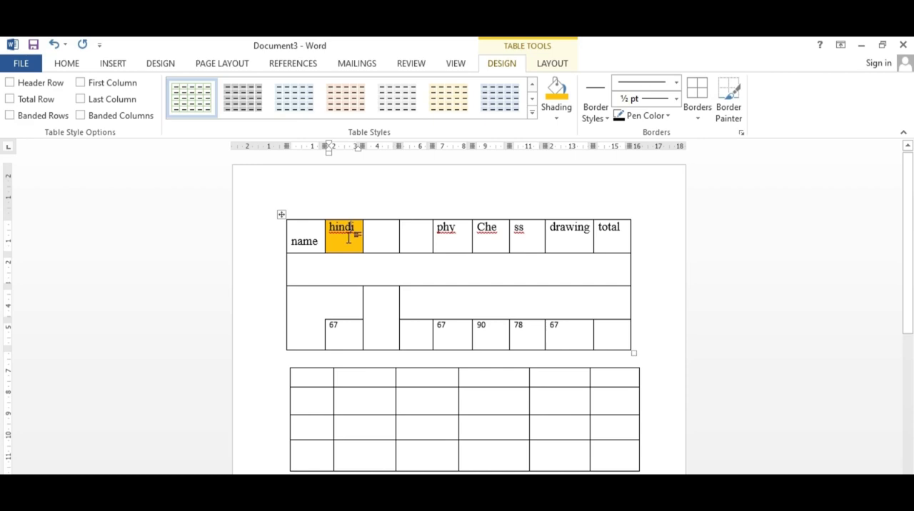
pyautogui.click(427, 412)
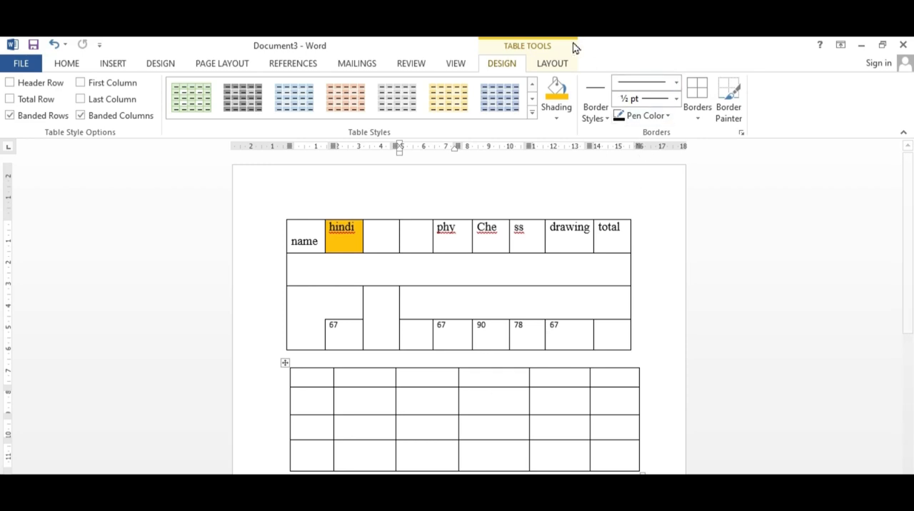
pyautogui.click(553, 66)
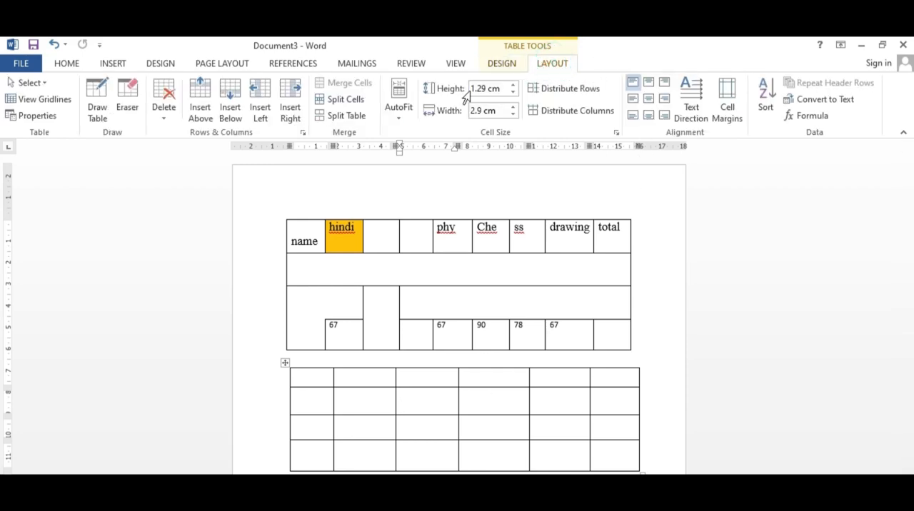
pyautogui.click(339, 102)
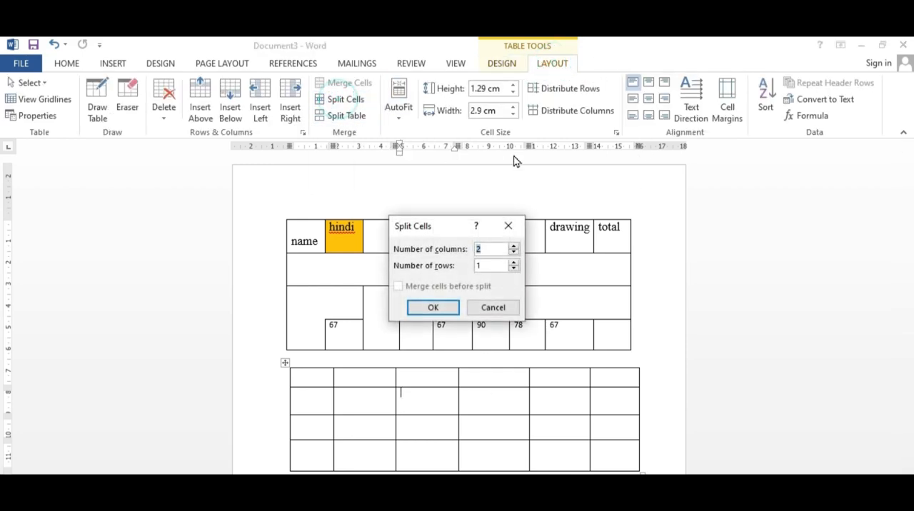
pyautogui.click(514, 247)
pyautogui.click(515, 263)
pyautogui.click(514, 262)
pyautogui.click(514, 263)
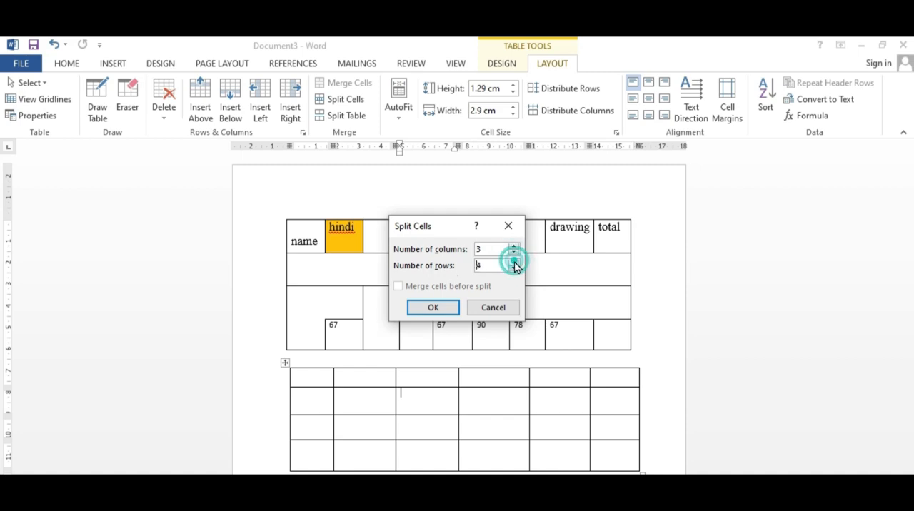
pyautogui.click(435, 309)
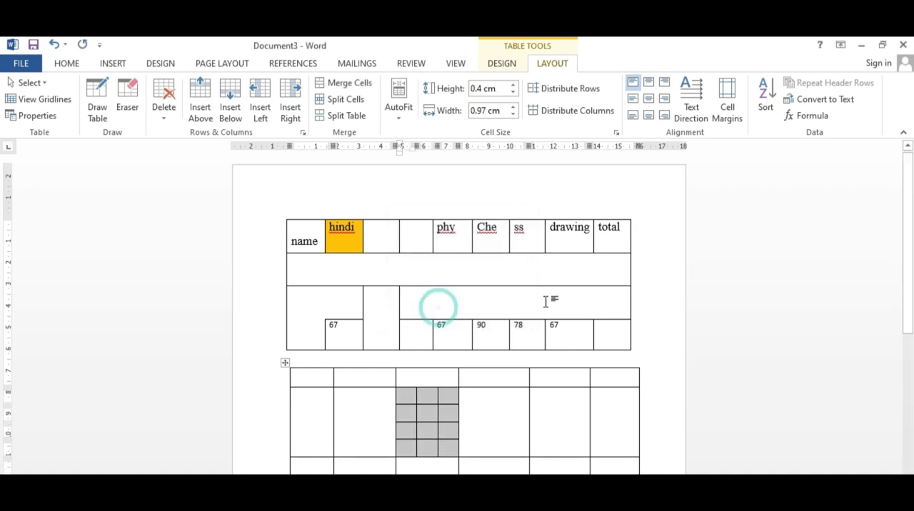
# Step: Select the split cells column by column and as a block, and clear the selection
pyautogui.click(407, 406)
pyautogui.click(407, 393)
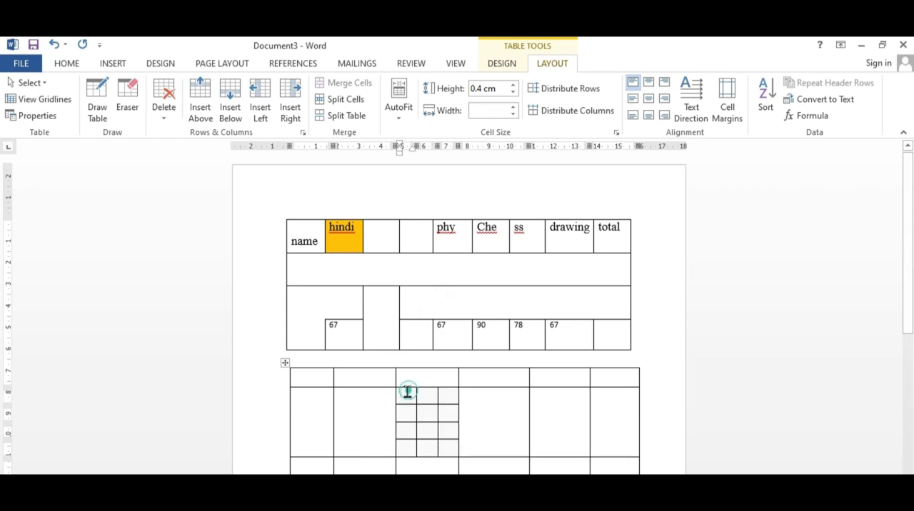
pyautogui.moveTo(408, 397); pyautogui.dragTo(408, 424)
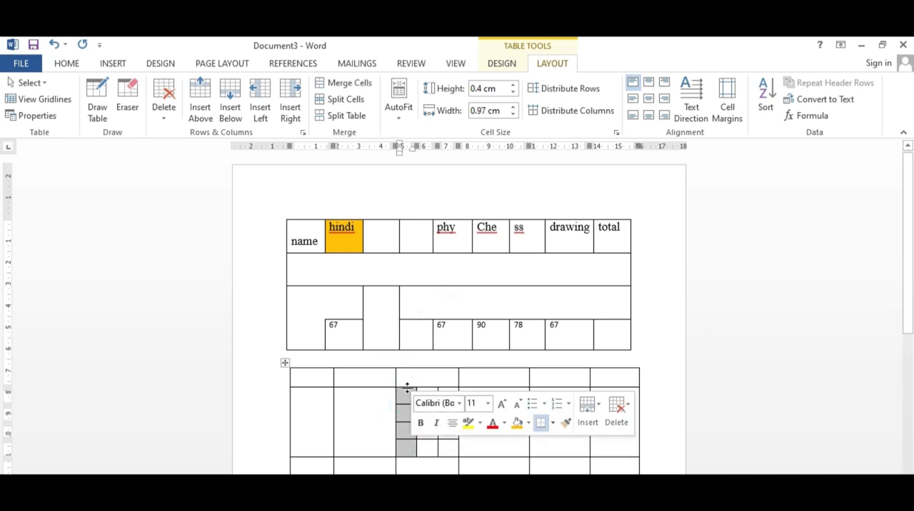
pyautogui.moveTo(425, 395); pyautogui.dragTo(426, 433)
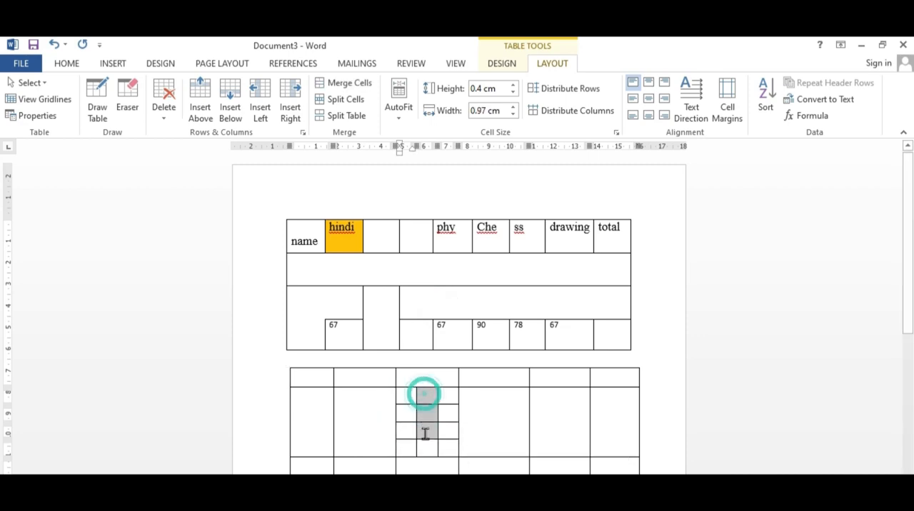
pyautogui.click(411, 397)
pyautogui.moveTo(411, 397); pyautogui.dragTo(451, 437)
pyautogui.click(410, 417)
pyautogui.click(408, 447)
pyautogui.click(483, 404)
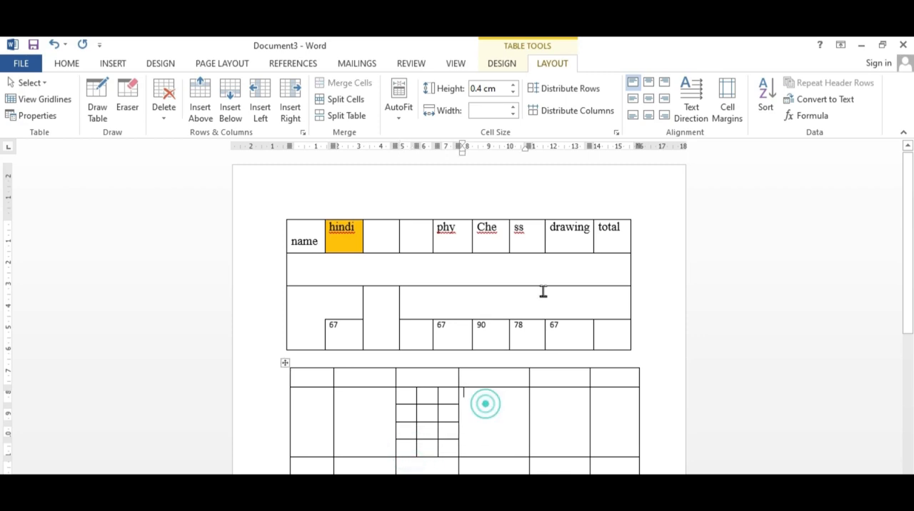
pyautogui.scroll(-4, 416, 327)
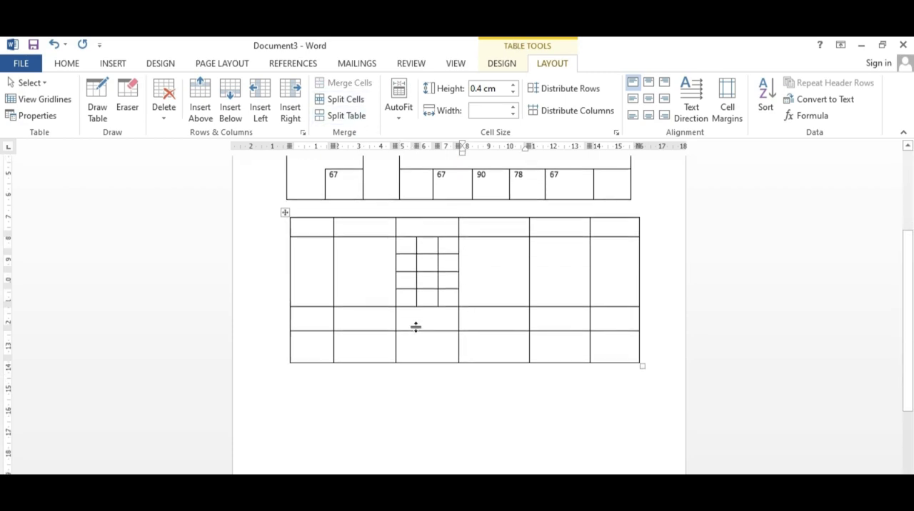
pyautogui.scroll(3, 433, 327)
pyautogui.scroll(1, 433, 326)
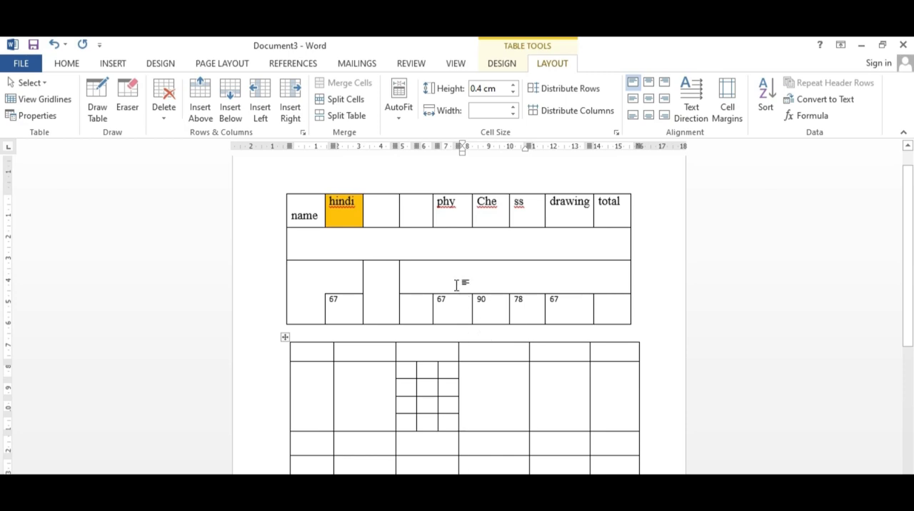
pyautogui.click(333, 242)
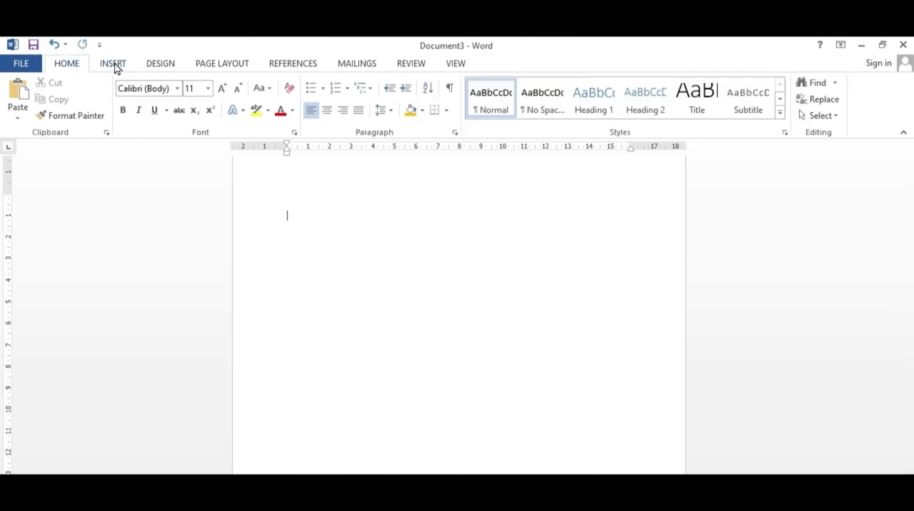
# Step: Insert a 10x8 table on the blank page and enlarge it downward to fill most of the page
pyautogui.click(115, 65)
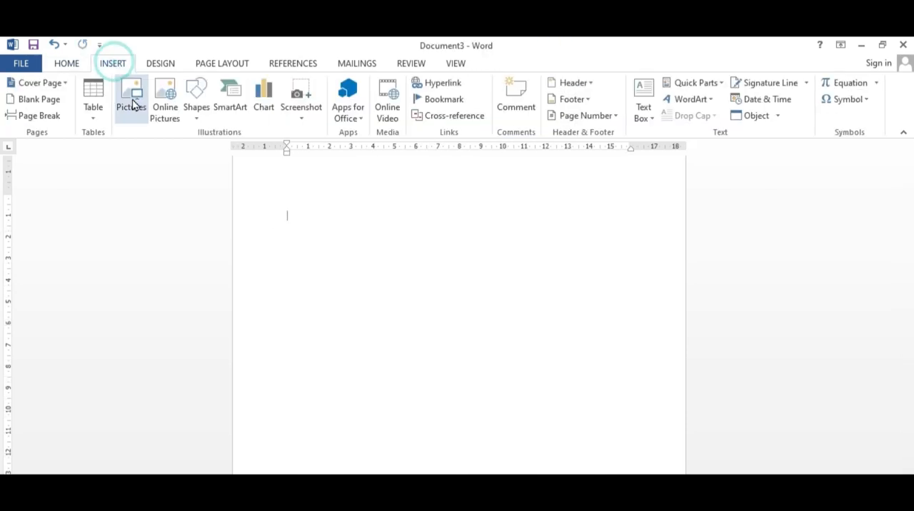
pyautogui.click(94, 108)
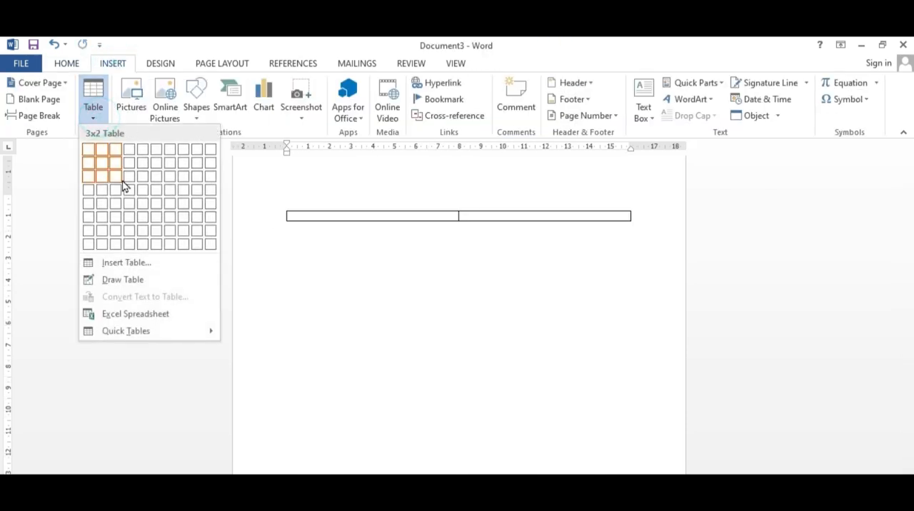
pyautogui.click(213, 250)
pyautogui.moveTo(631, 300); pyautogui.dragTo(643, 458)
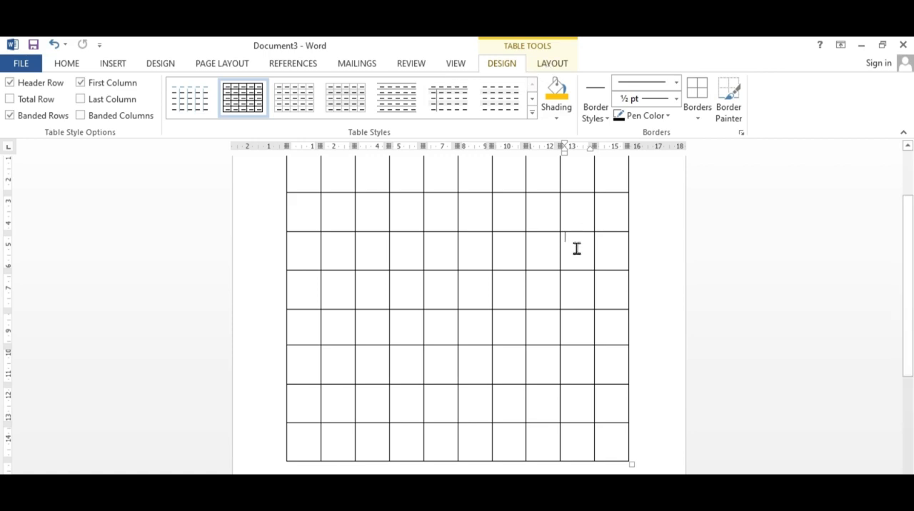
# Step: Split the new table at its third row into two separate tables
pyautogui.click(552, 64)
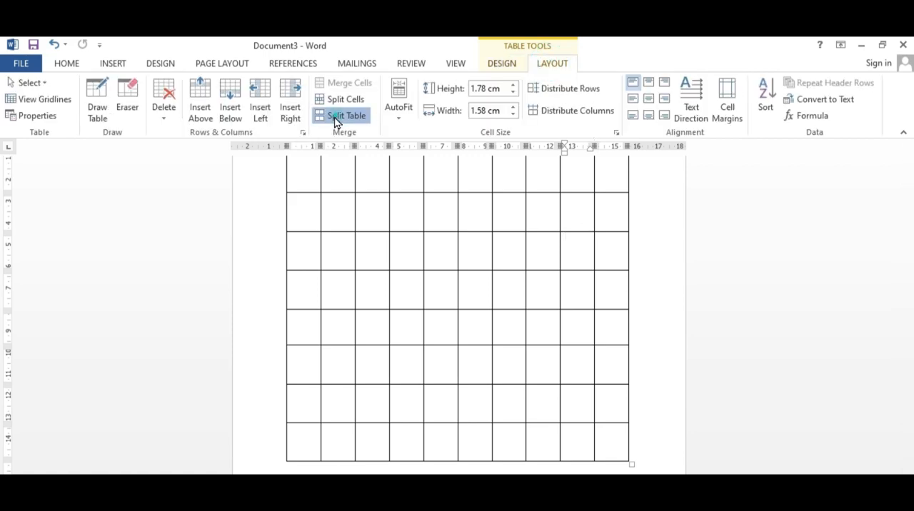
pyautogui.click(336, 119)
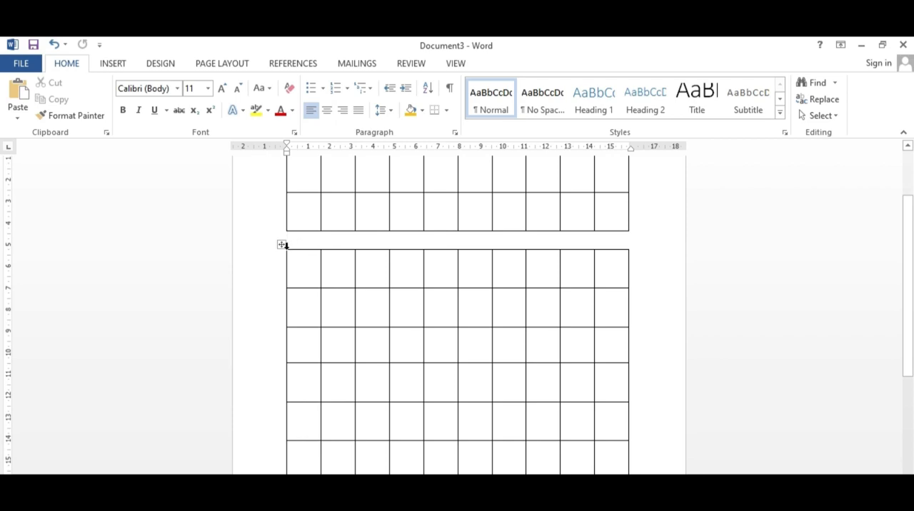
pyautogui.hotkey('ctrl', 'z')
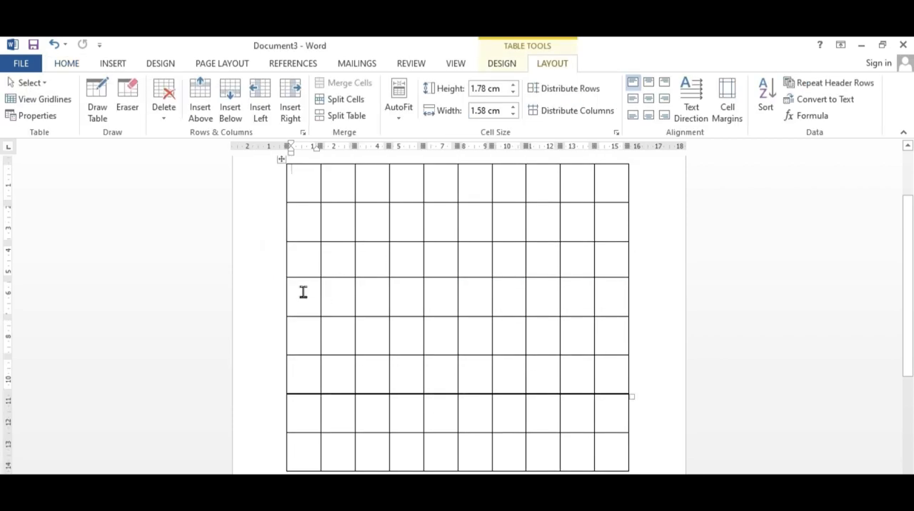
pyautogui.scroll(-1, 327, 287)
pyautogui.scroll(1, 490, 388)
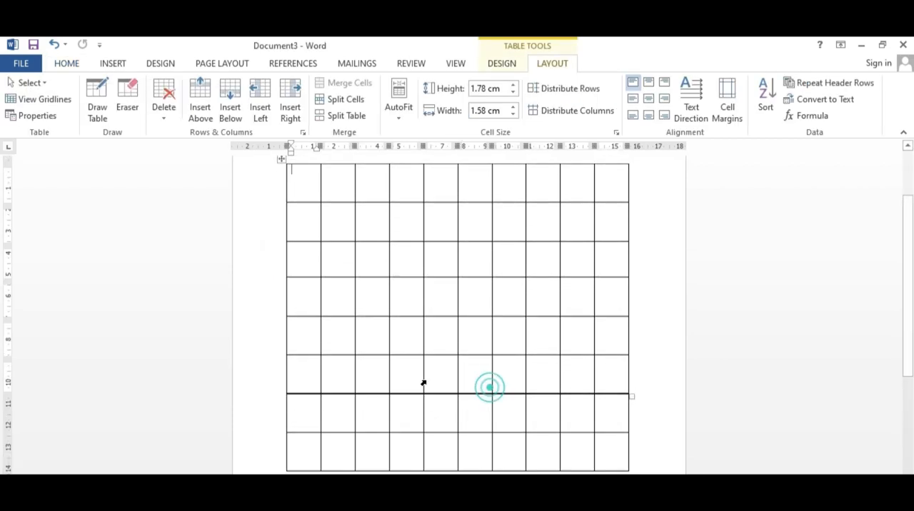
pyautogui.hotkey('ctrl', 'y')
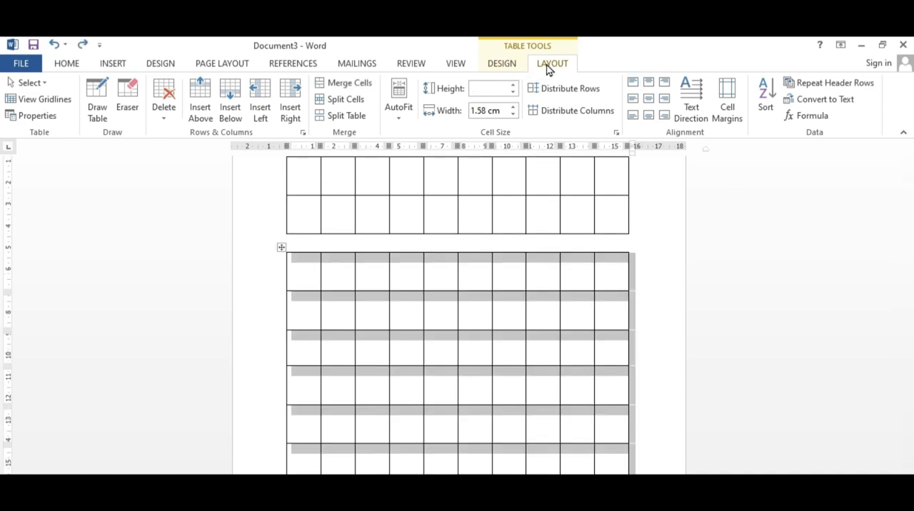
# Step: Shade the whole lower table with the theme color Orange, Accent 2
pyautogui.click(501, 64)
pyautogui.click(558, 118)
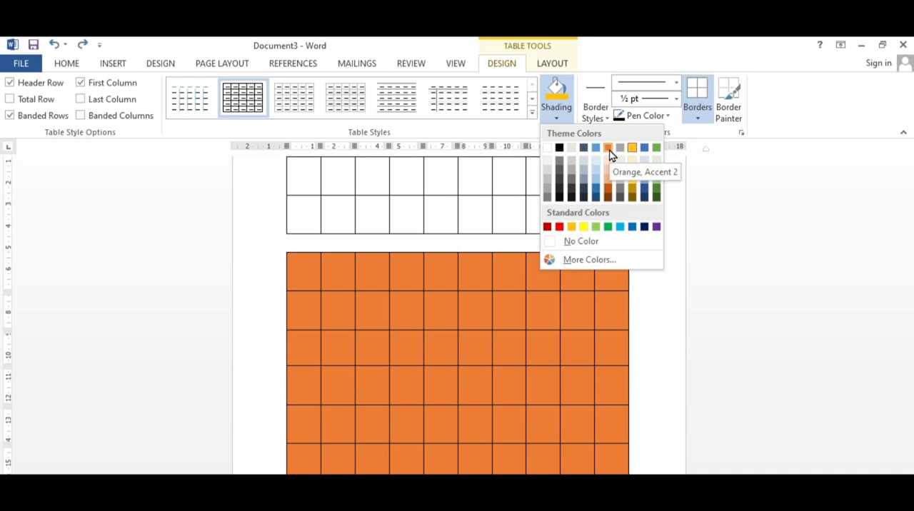
pyautogui.click(609, 152)
# Step: Select the whole two-row upper table and shade it with a light gold theme color
pyautogui.click(288, 169)
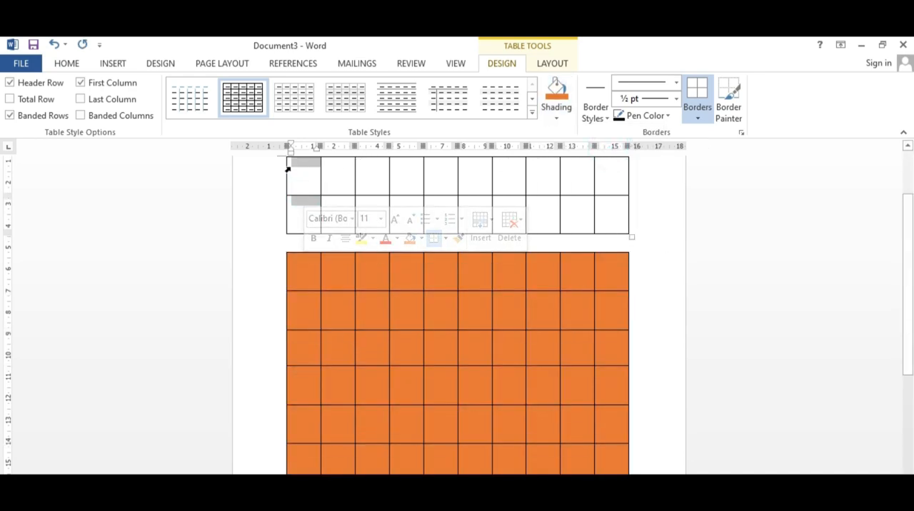
pyautogui.scroll(2, 319, 249)
pyautogui.click(283, 231)
pyautogui.click(559, 118)
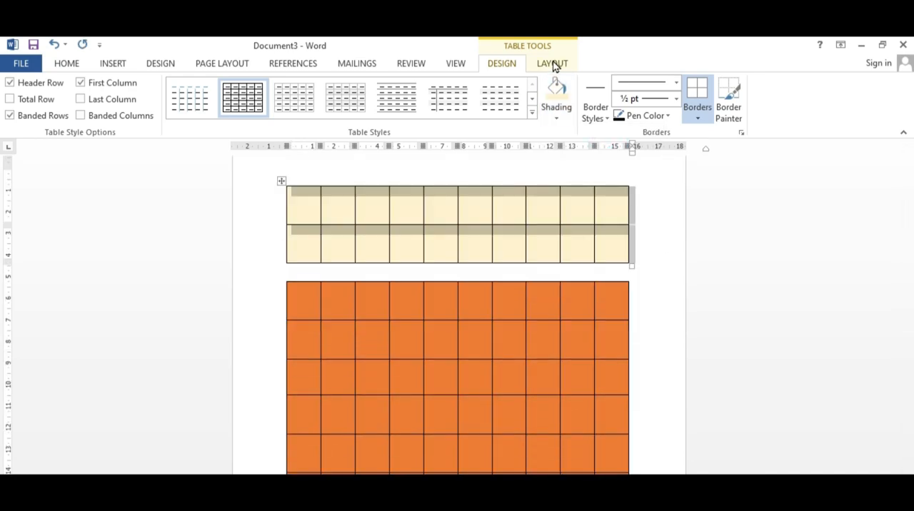
# Step: Apply AutoFit Contents to the selected name, post and salary table in Document2
pyautogui.click(552, 63)
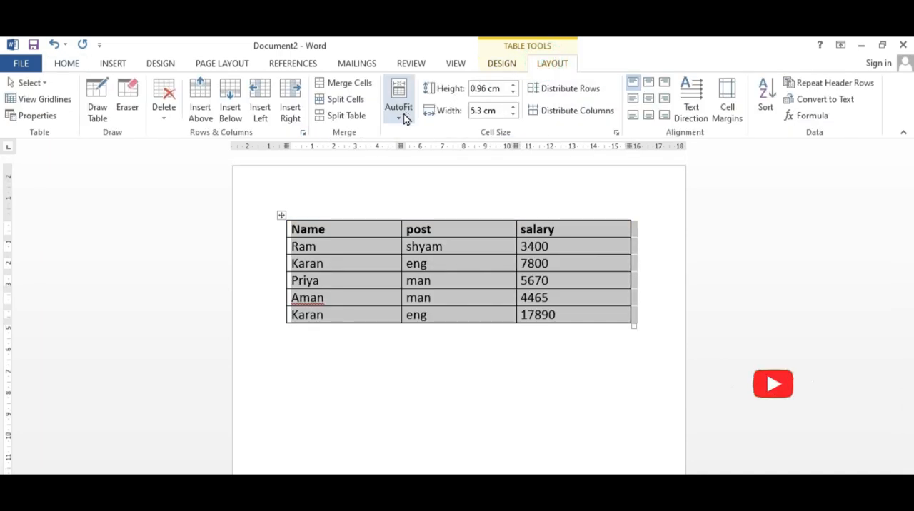
pyautogui.click(403, 116)
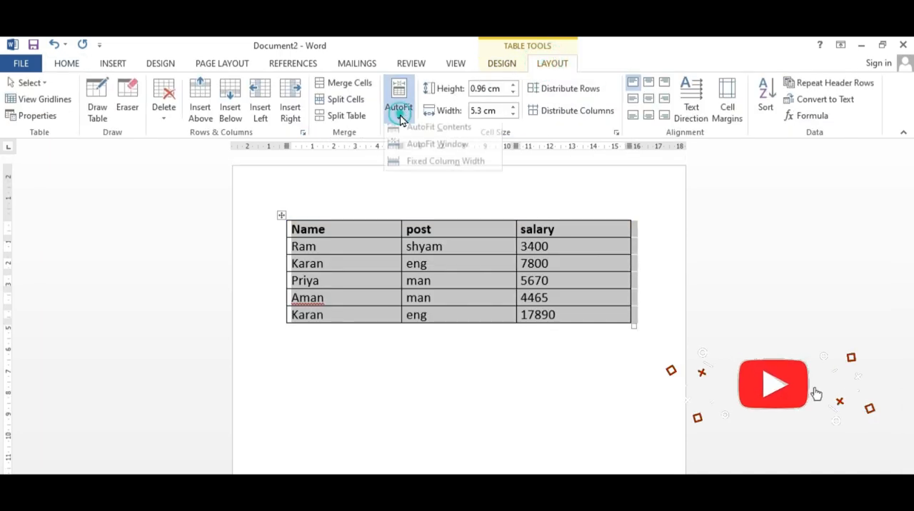
pyautogui.click(408, 135)
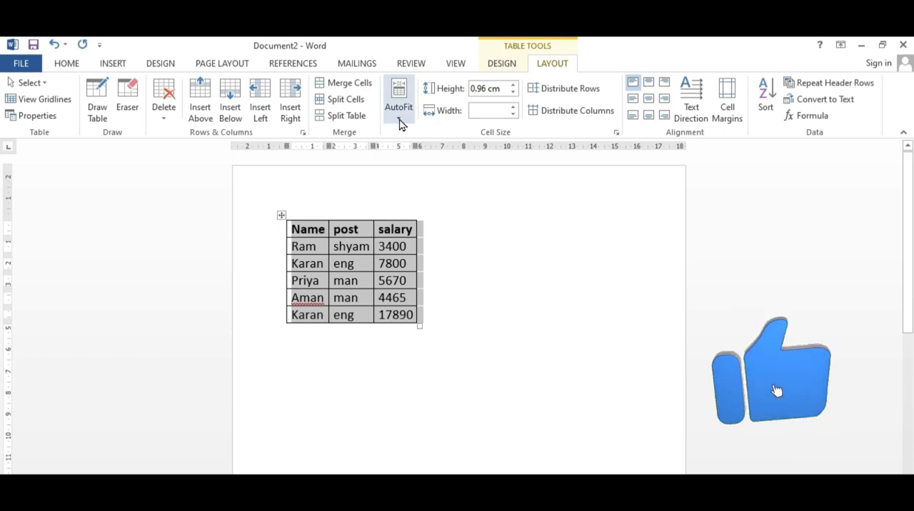
# Step: Apply AutoFit Window to the salary table, and set it to Fixed Column Width
pyautogui.click(401, 122)
pyautogui.click(402, 150)
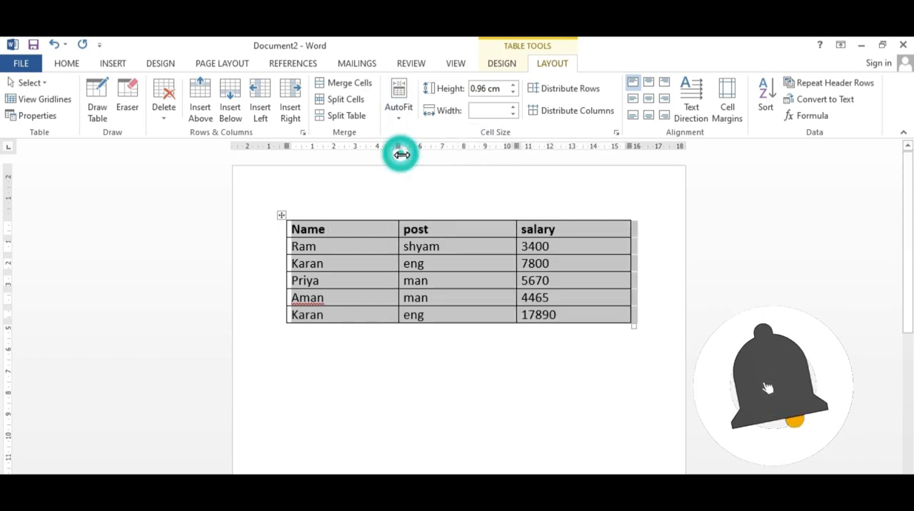
pyautogui.click(401, 120)
pyautogui.click(415, 168)
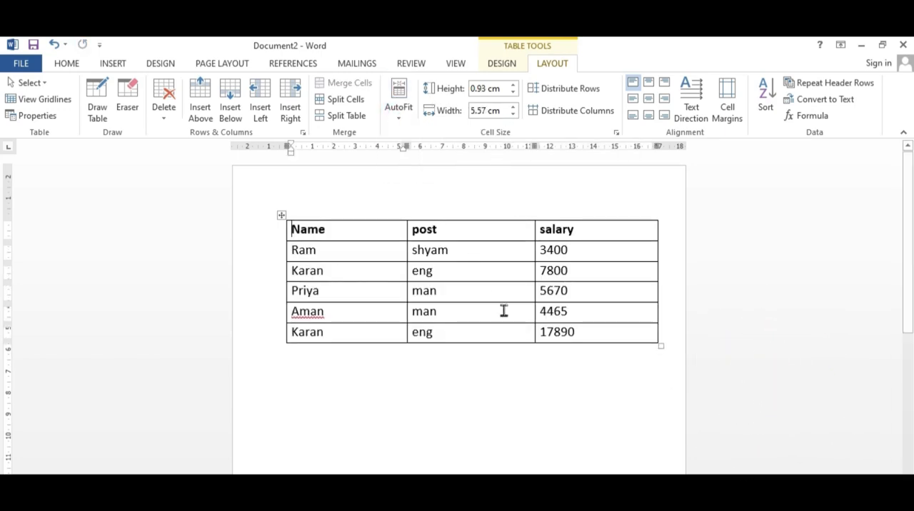
# Step: Increase the height of the salary table's header row
pyautogui.click(516, 85)
pyautogui.click(516, 85)
pyautogui.click(516, 85)
pyautogui.click(515, 85)
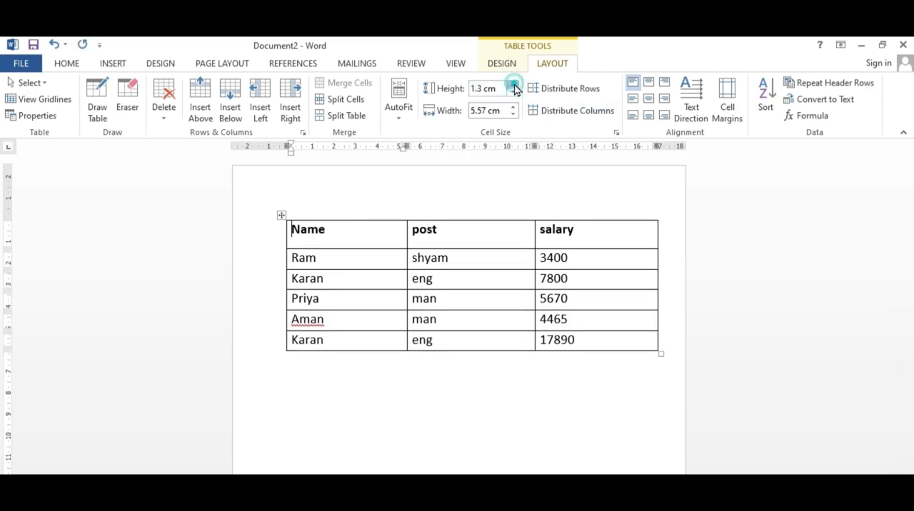
pyautogui.click(516, 85)
pyautogui.click(516, 85)
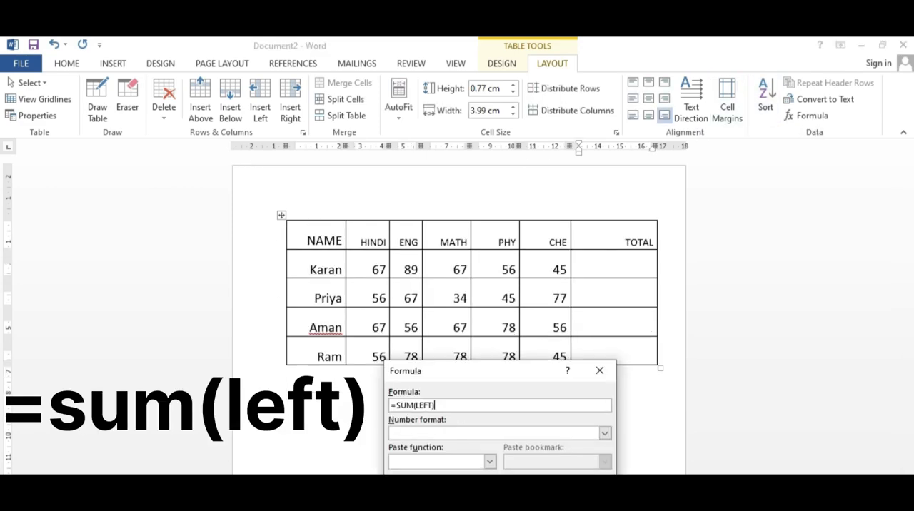
# Step: Total the first student's marks in the TOTAL column with the formula =sum(left), and select the result
pyautogui.press('Return')
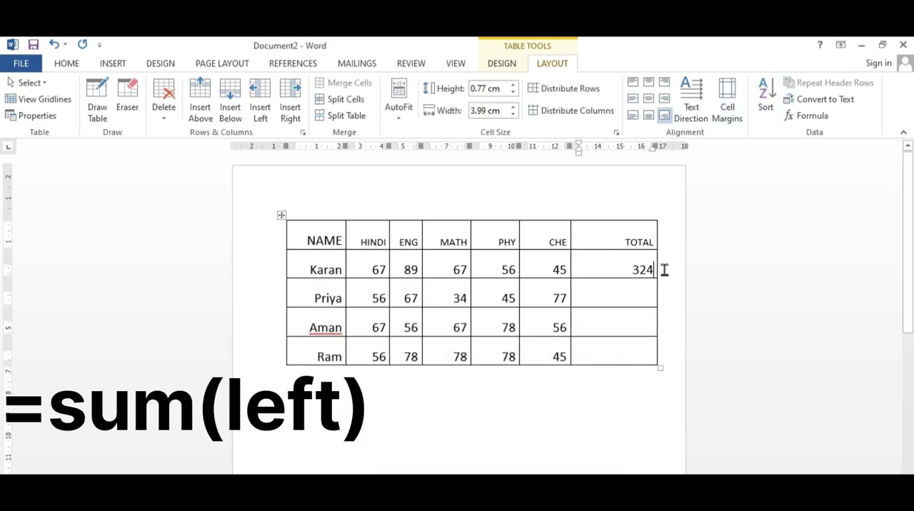
pyautogui.doubleClick(633, 269)
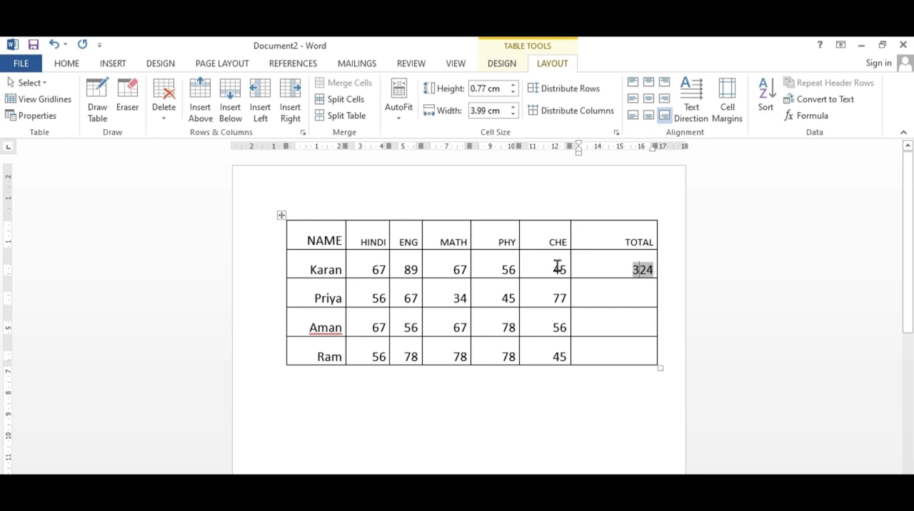
# Step: Select the first student's marks across the row and the CHE marks down the column, and place the cursor below the table
pyautogui.moveTo(372, 262); pyautogui.dragTo(572, 271)
pyautogui.click(587, 271)
pyautogui.moveTo(551, 265); pyautogui.dragTo(547, 374)
pyautogui.click(548, 377)
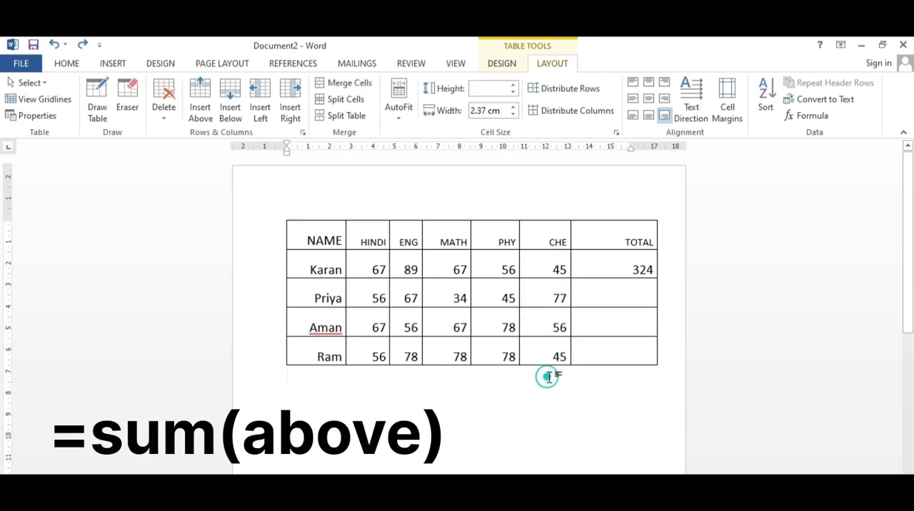